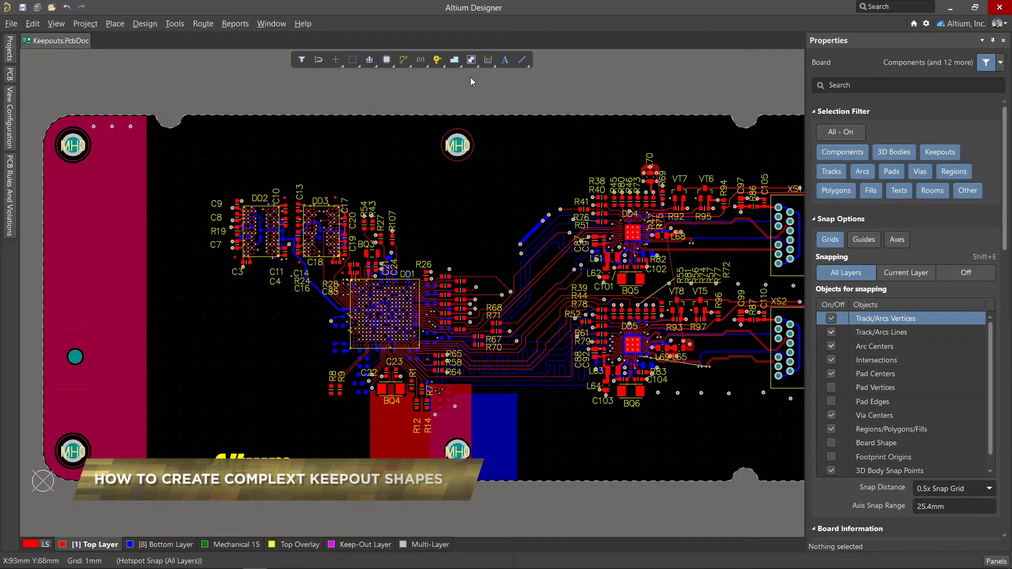
{"action": "right_click", "coordinate": [472, 63]}
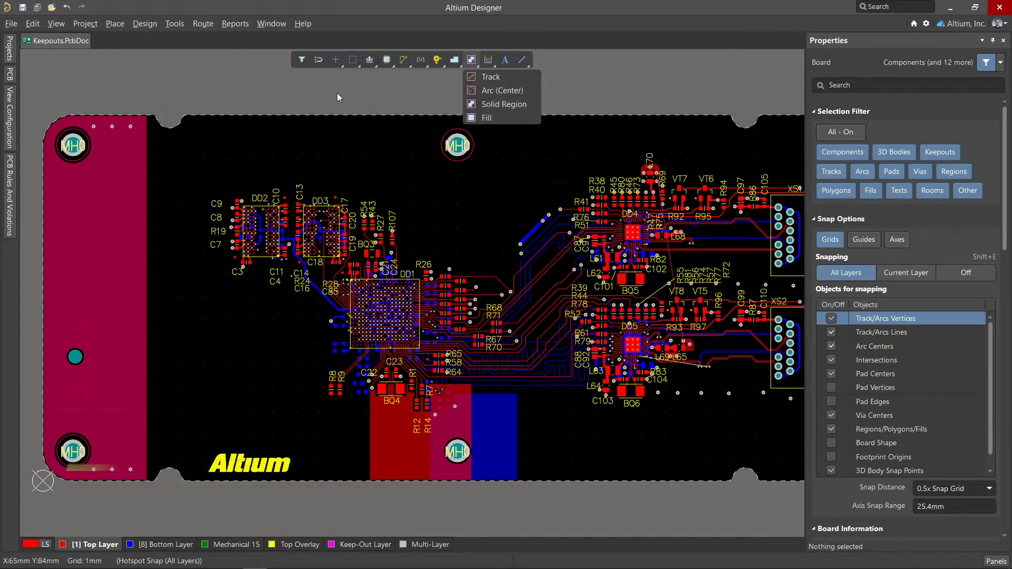
{"action": "left_click", "coordinate": [115, 23]}
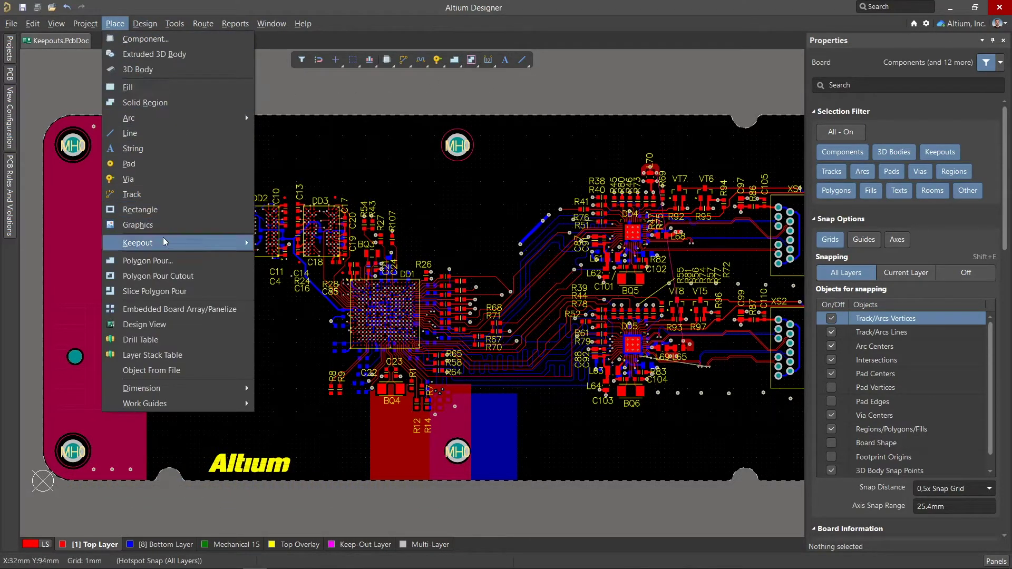
{"action": "mouse_move", "coordinate": [171, 242]}
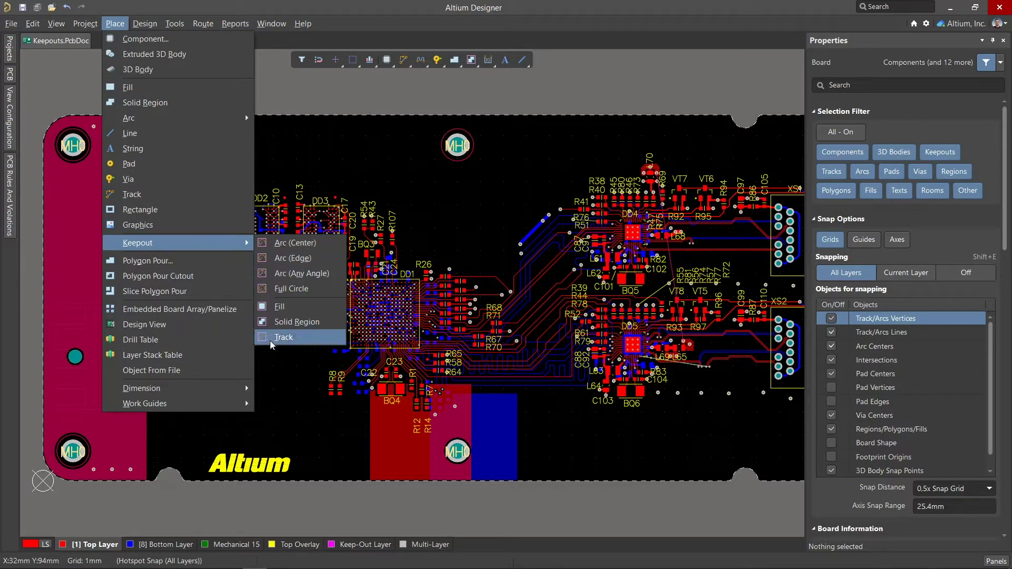
{"action": "left_click", "coordinate": [274, 378]}
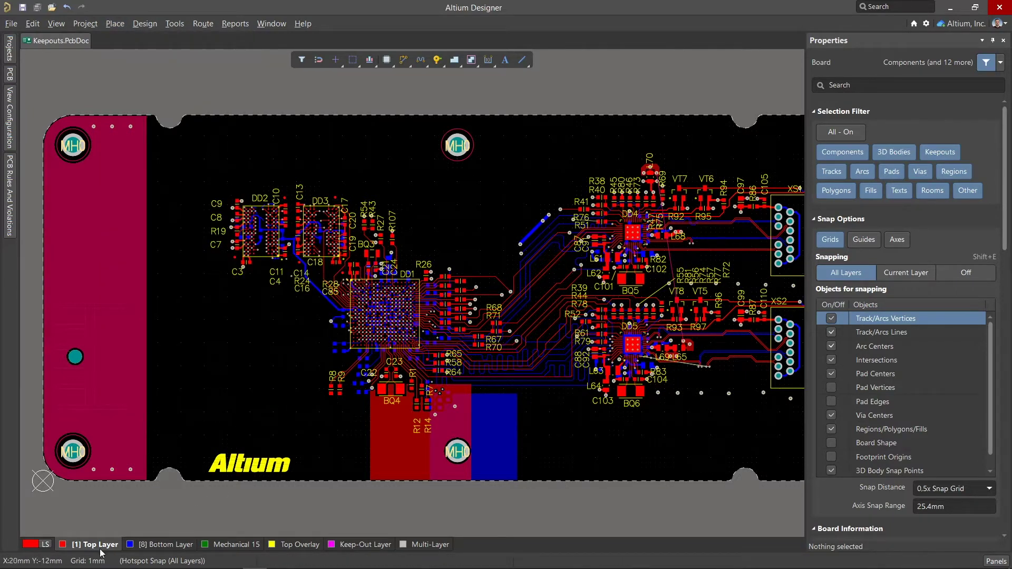
{"action": "left_click", "coordinate": [138, 549]}
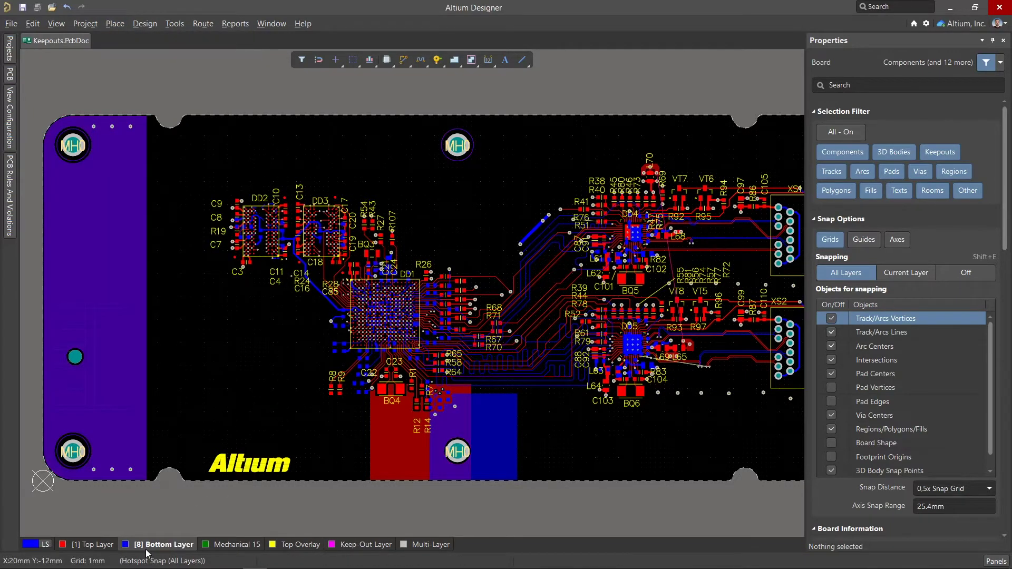
{"action": "left_click", "coordinate": [352, 546]}
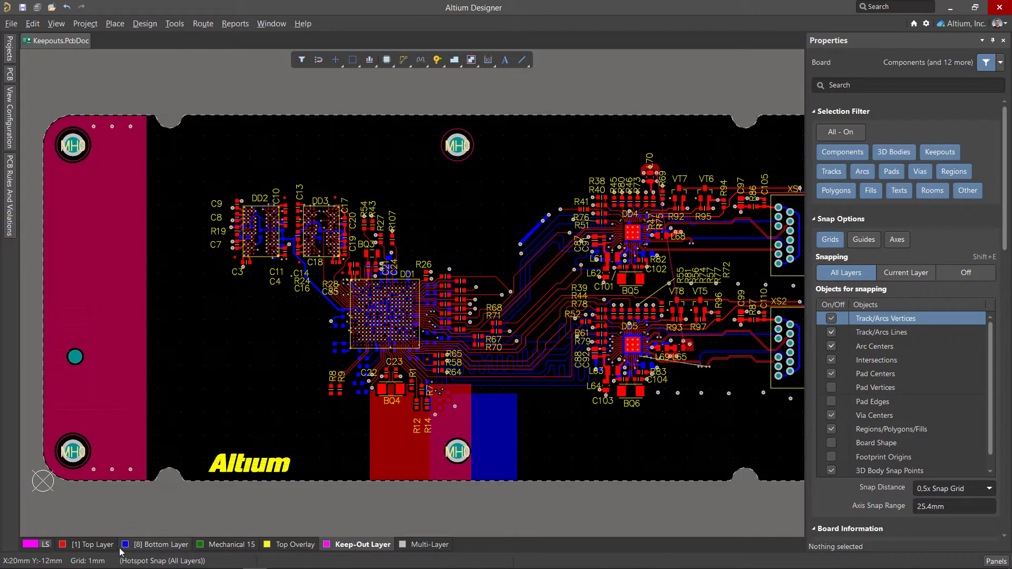
{"action": "left_click", "coordinate": [98, 548]}
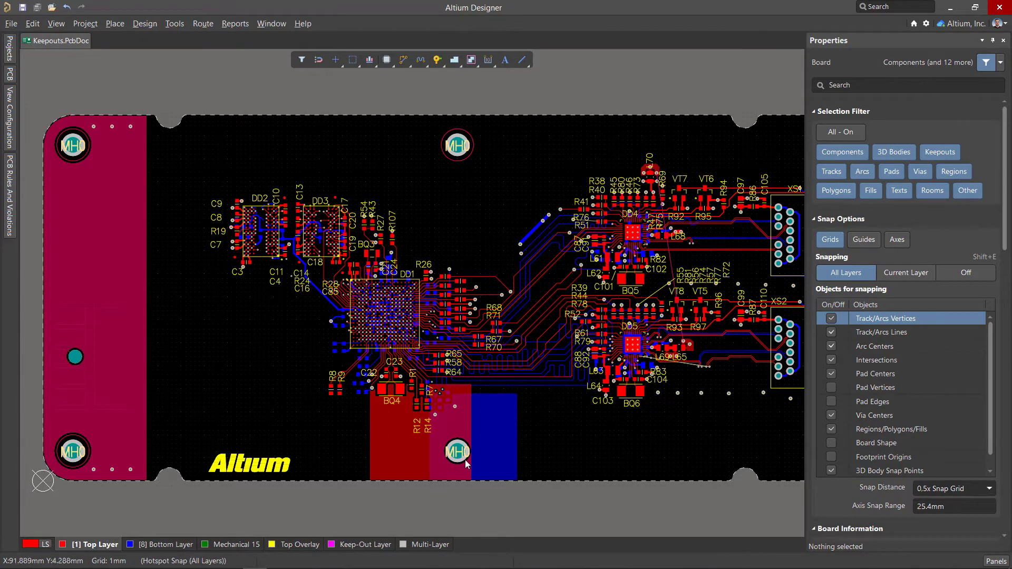
- Isolate the Top Layer and place a full-circle keepout of about 4.03 mm radius centred on the MH0 mounting hole beside the GND pours
{"action": "scroll", "coordinate": [458, 452], "scroll_direction": "up", "scroll_amount": 4, "text": "ctrl"}
{"action": "scroll", "coordinate": [464, 446], "scroll_direction": "up", "scroll_amount": 2, "text": "ctrl"}
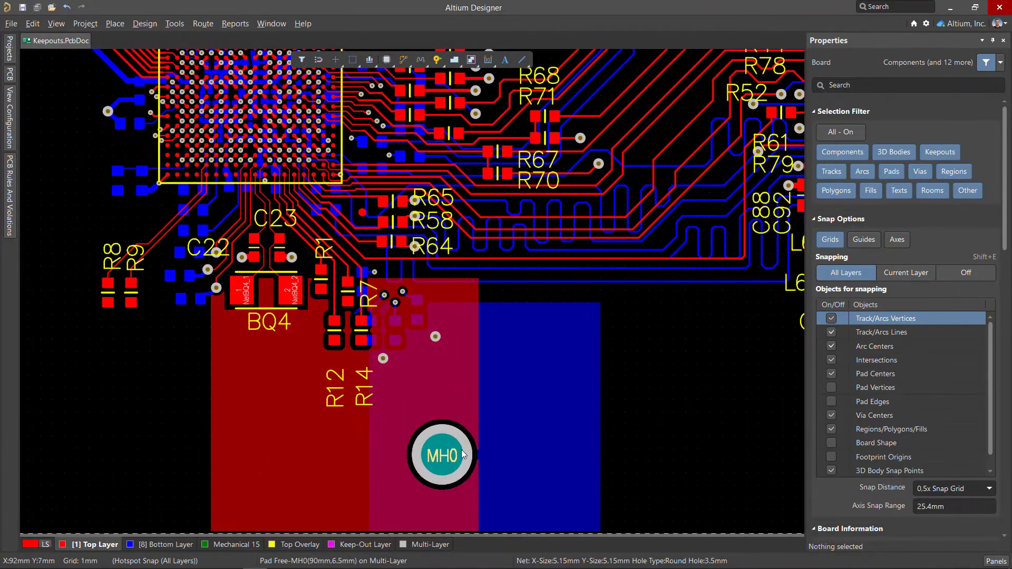
{"action": "scroll", "coordinate": [461, 450], "scroll_direction": "up", "scroll_amount": 2, "text": "ctrl"}
{"action": "key", "text": "shift+s"}
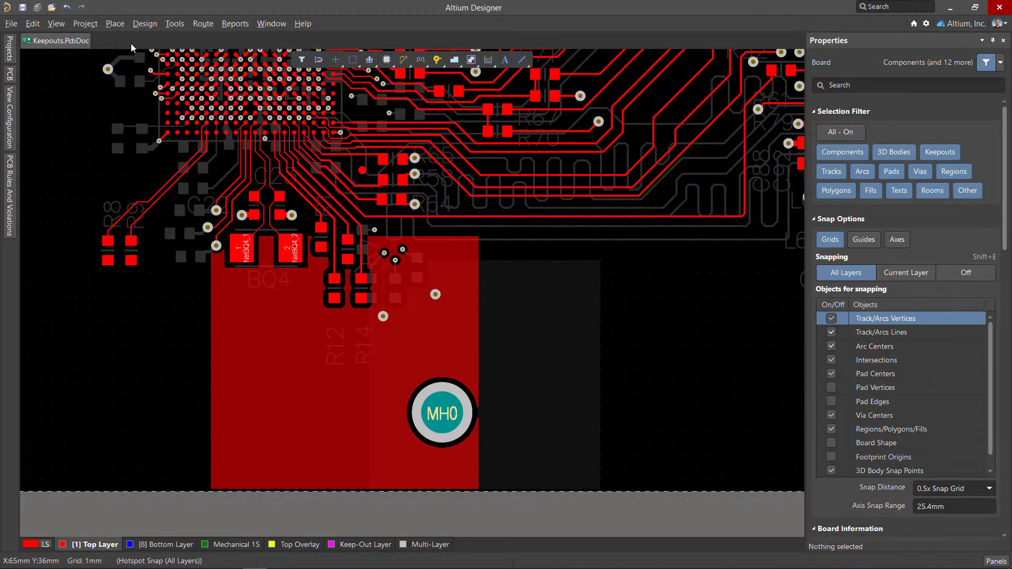
{"action": "left_click", "coordinate": [115, 24]}
{"action": "mouse_move", "coordinate": [159, 243]}
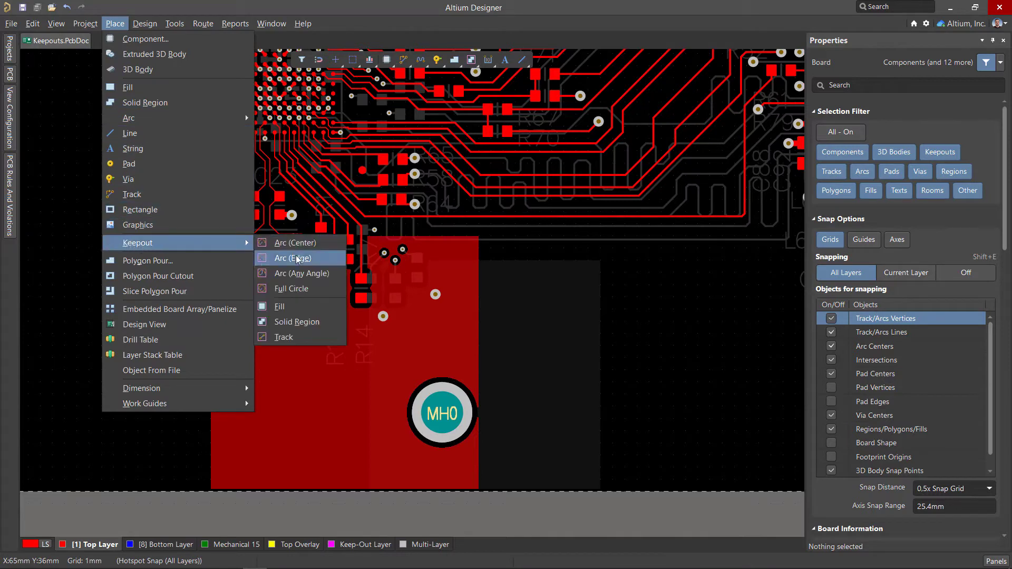
{"action": "left_click", "coordinate": [295, 288]}
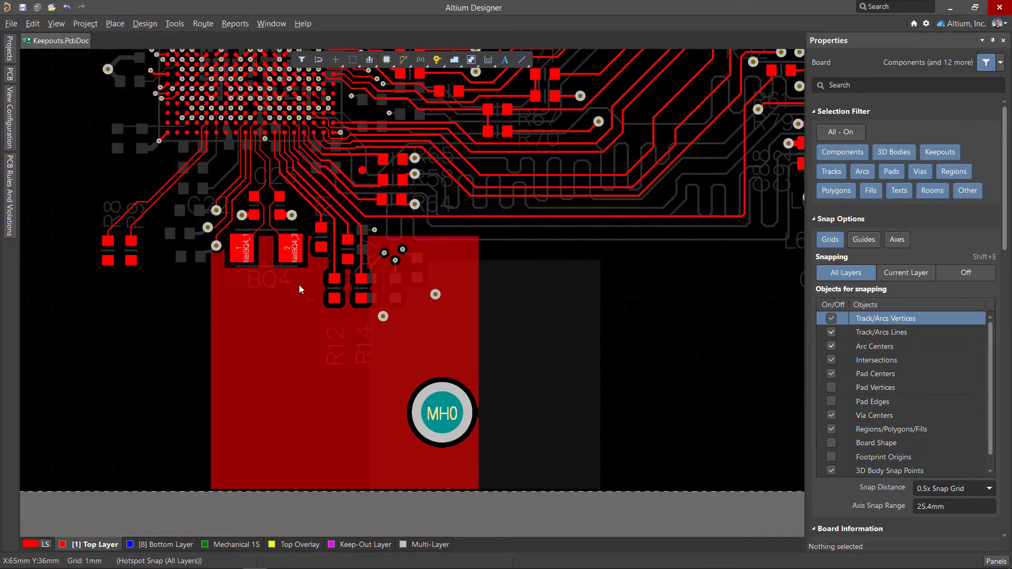
{"action": "left_click", "coordinate": [442, 414]}
{"action": "left_click", "coordinate": [393, 421]}
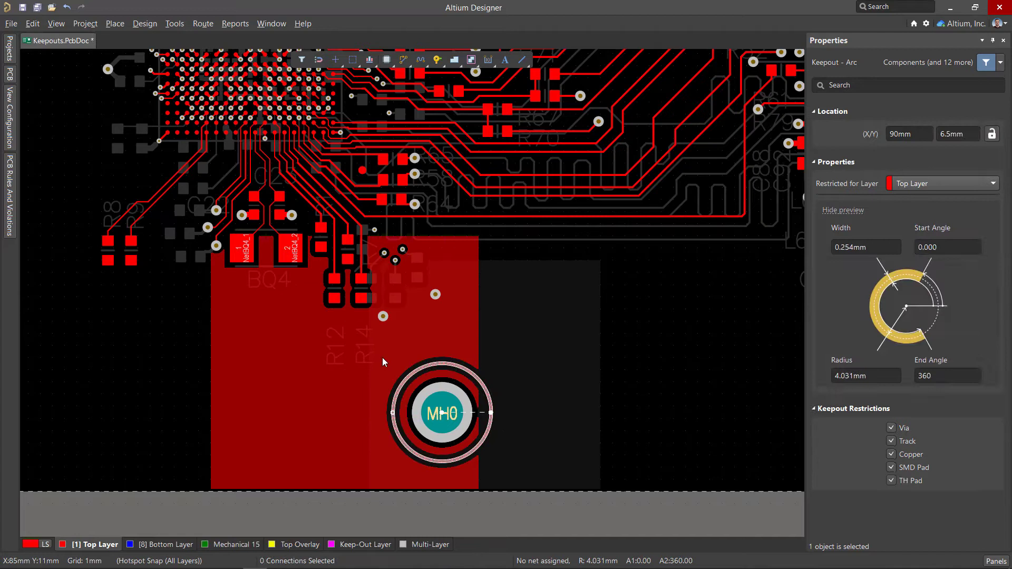
{"action": "right_click", "coordinate": [388, 363]}
- Set the circular keepout's radius to 4 mm
{"action": "left_click", "coordinate": [878, 377]}
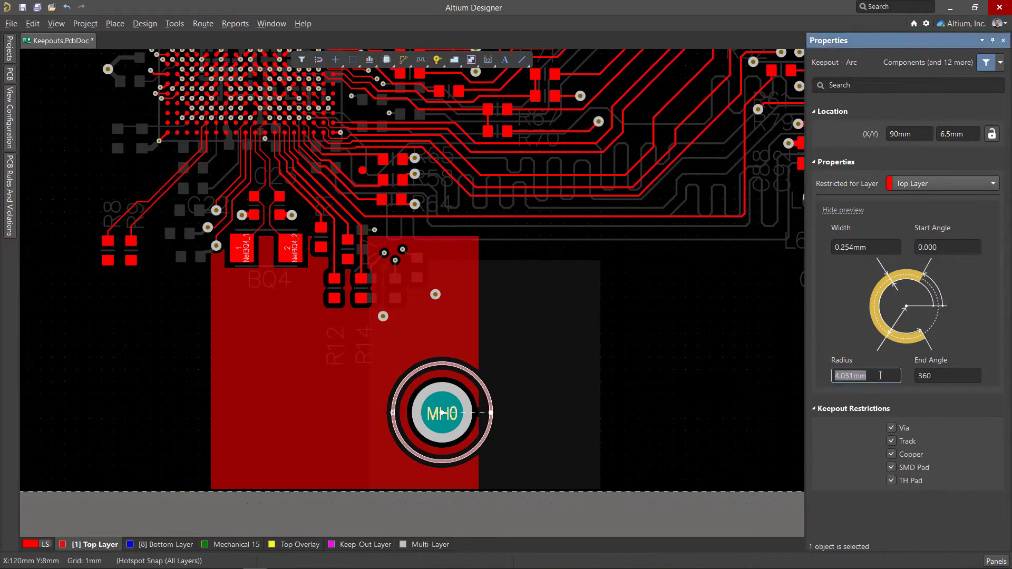
{"action": "type", "text": "4"}
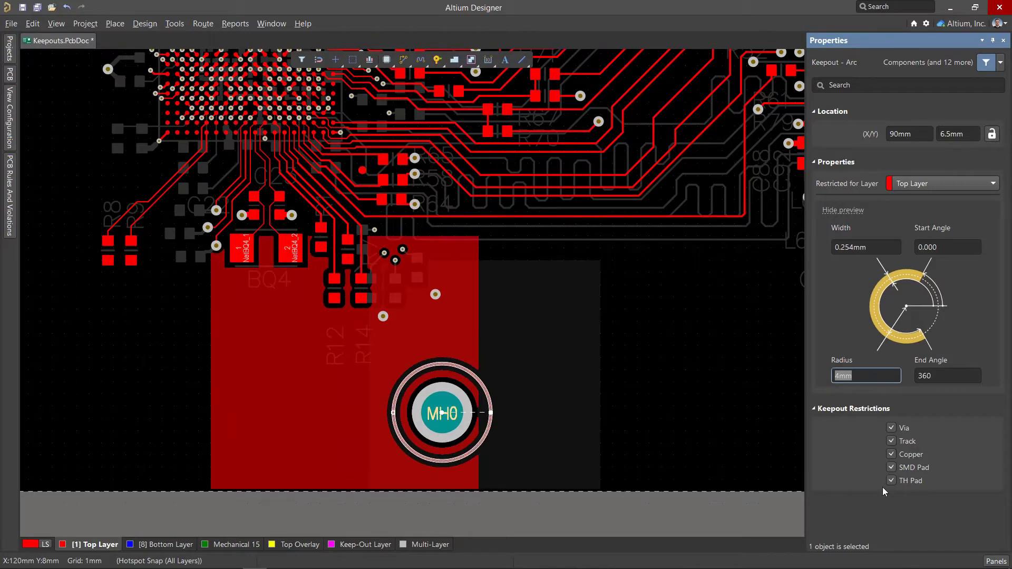
{"action": "left_click", "coordinate": [656, 386]}
- Enable Remove Dead Copper for the top-layer GND polygon pour around MH0
{"action": "left_click", "coordinate": [460, 329]}
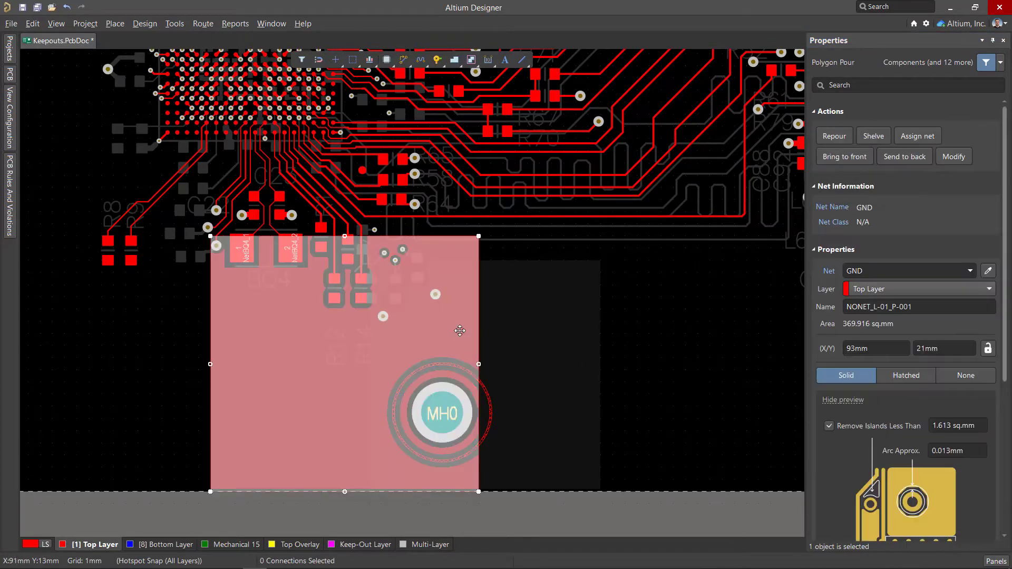
{"action": "scroll", "coordinate": [843, 475], "scroll_direction": "down", "scroll_amount": 4}
{"action": "left_click", "coordinate": [825, 497]}
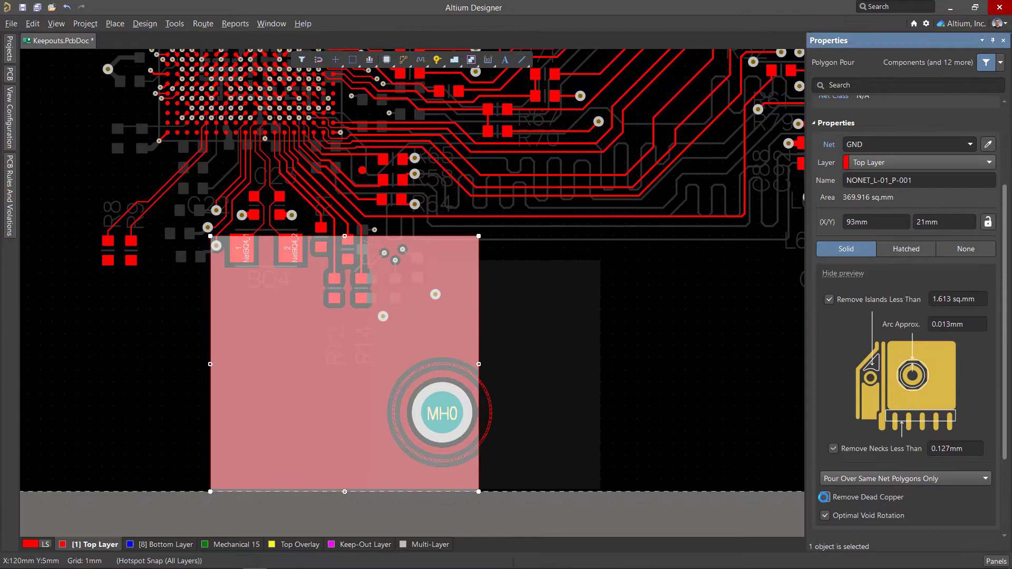
{"action": "left_click", "coordinate": [650, 396]}
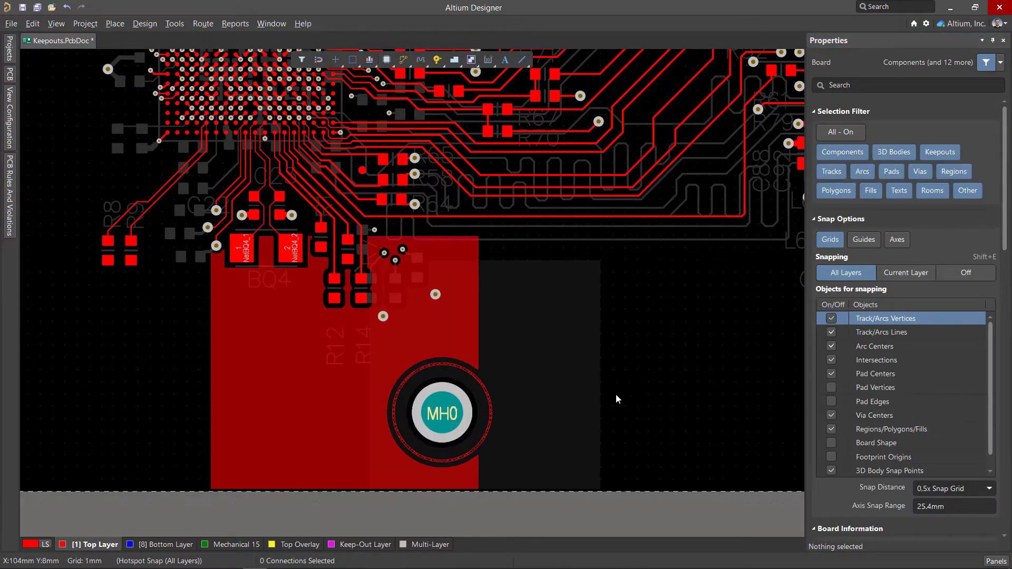
- Check the MH0 area on the Bottom Layer, return to the Top Layer, and change the circular keepout's restricted layer to Keep-Out Layer
{"action": "key", "text": "shift+s"}
{"action": "left_click", "coordinate": [186, 548]}
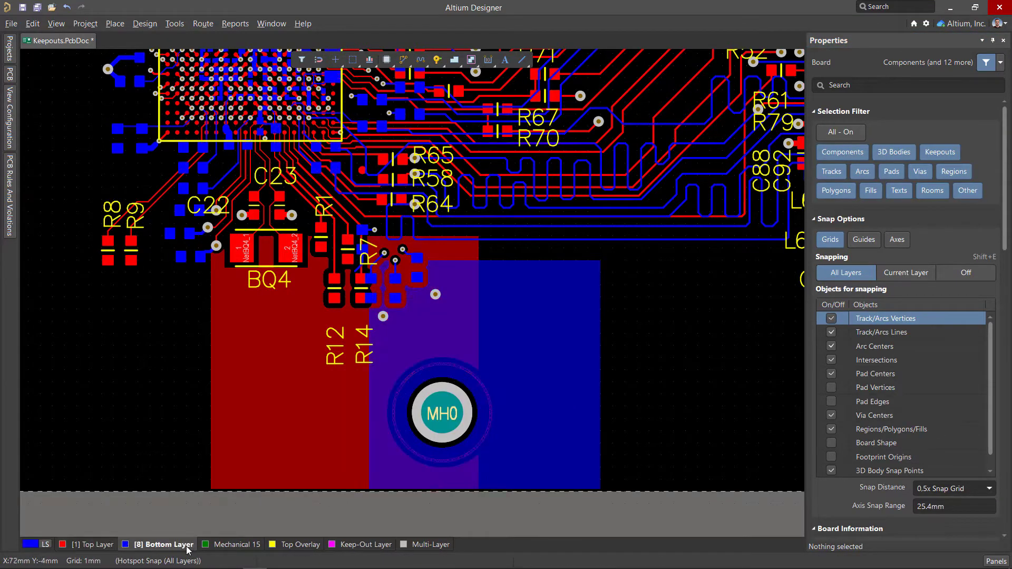
{"action": "key", "text": "shift+s"}
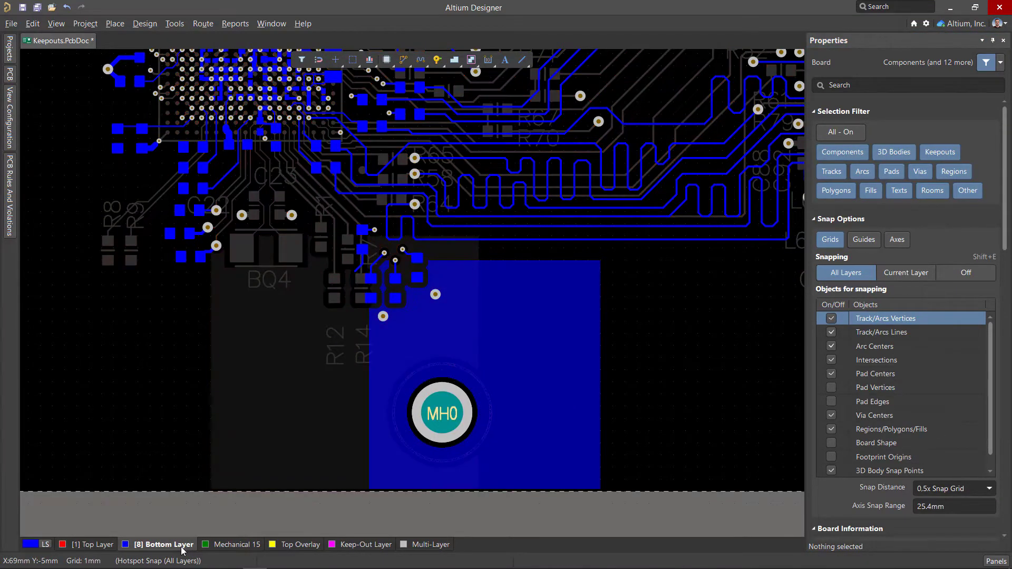
{"action": "left_click", "coordinate": [105, 547]}
{"action": "left_click", "coordinate": [492, 410]}
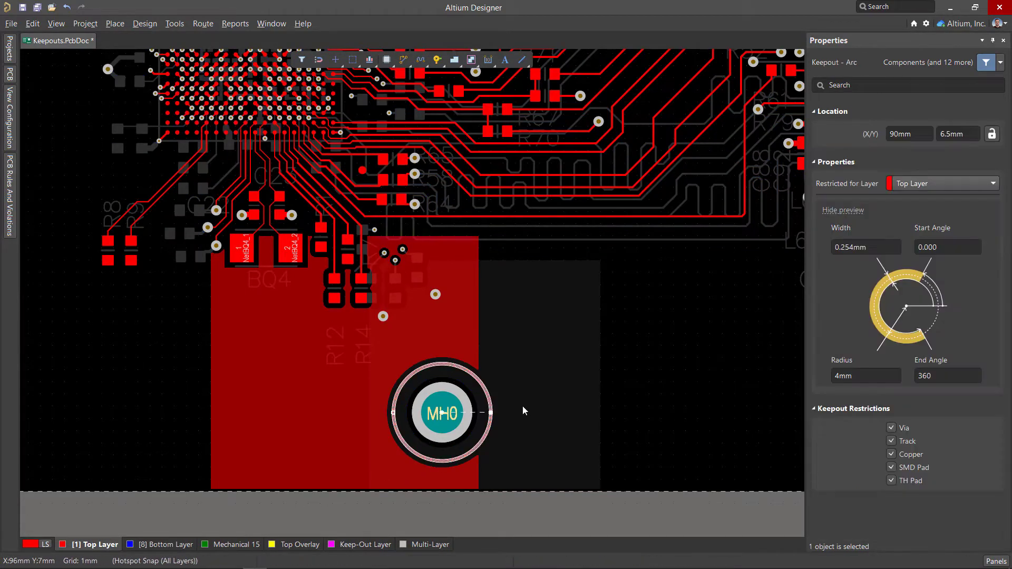
{"action": "left_click", "coordinate": [935, 182]}
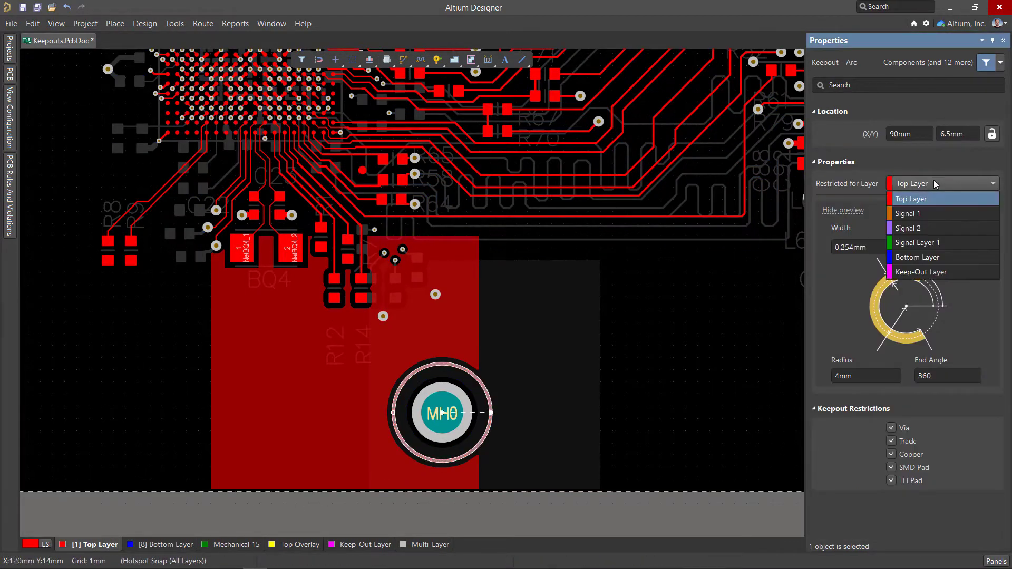
{"action": "left_click", "coordinate": [921, 272]}
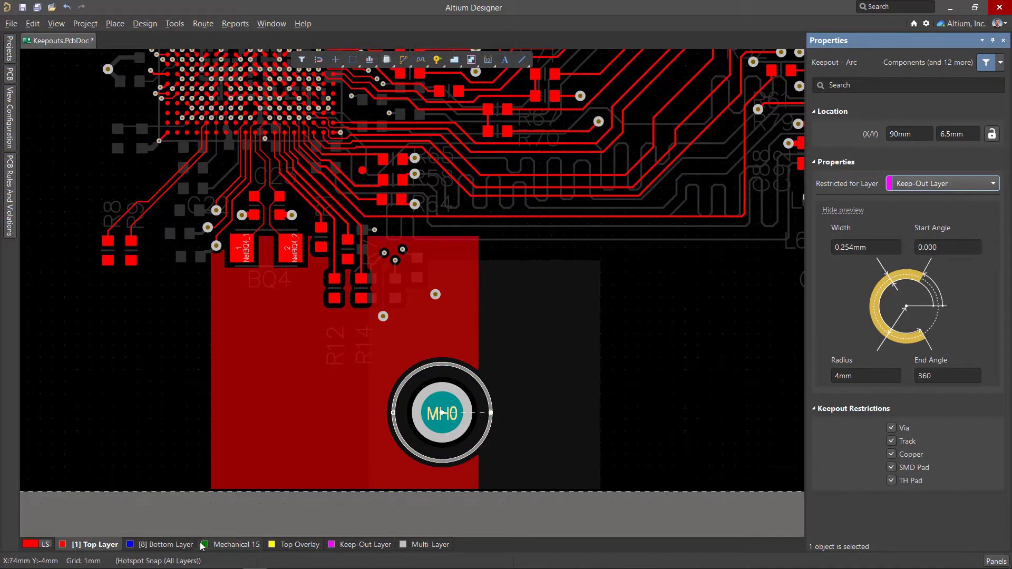
- Repour the bottom-layer GND polygon around MH0 with Remove Dead Copper enabled
{"action": "left_click", "coordinate": [167, 545]}
{"action": "left_click", "coordinate": [555, 387]}
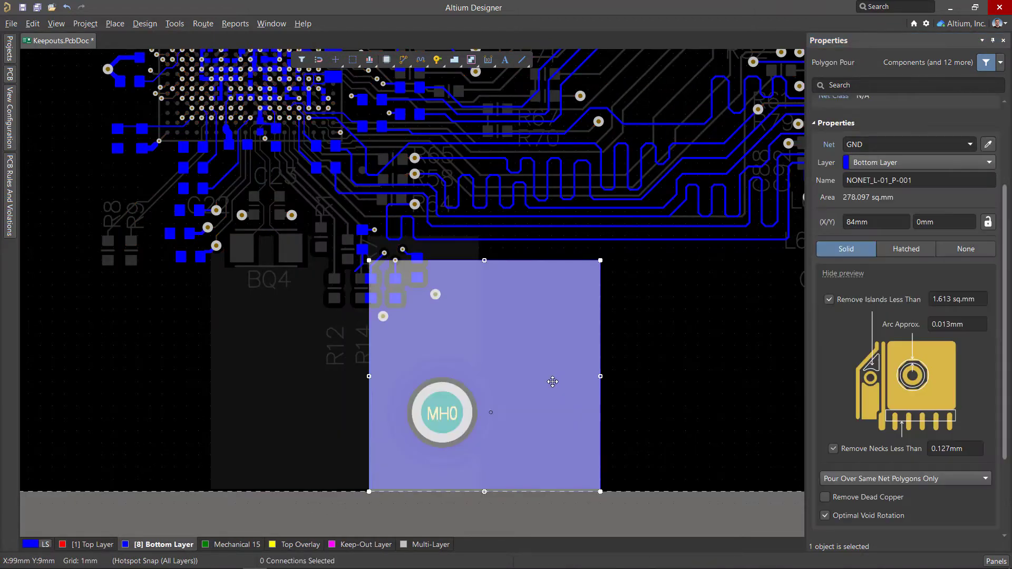
{"action": "left_click", "coordinate": [833, 136]}
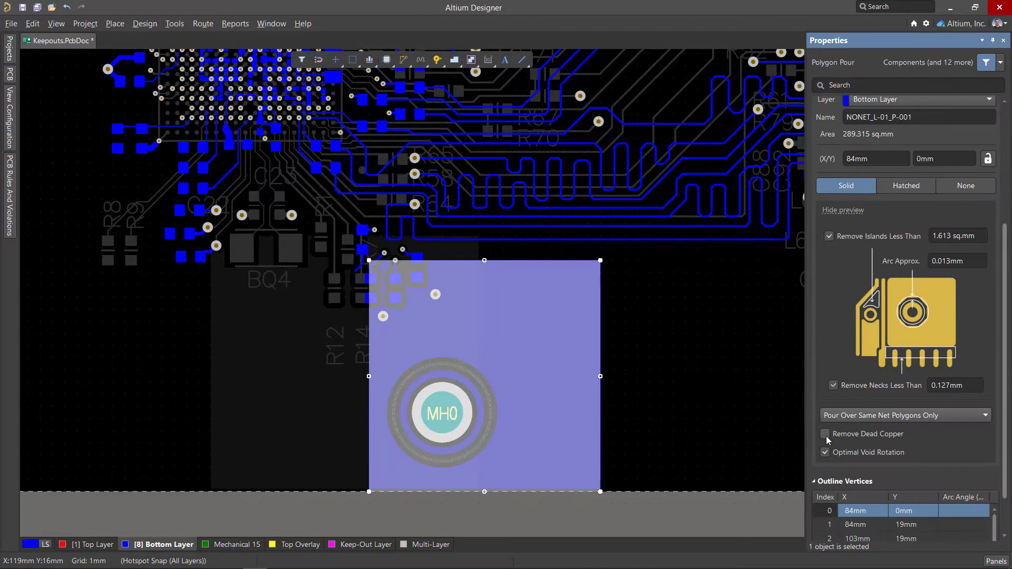
{"action": "left_click", "coordinate": [670, 405]}
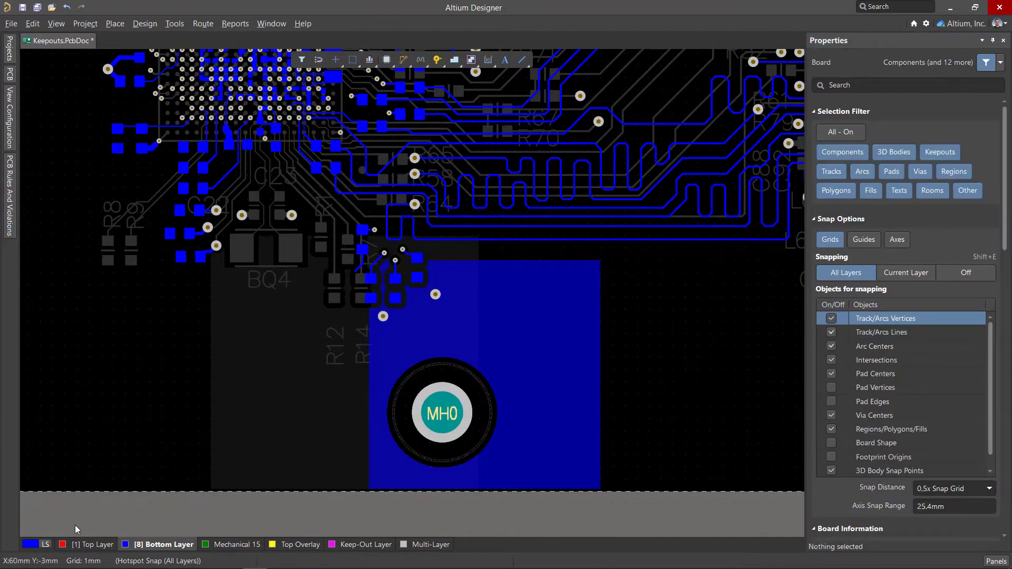
- With all layers shown, draw a curved 0.5 mm wide top-layer keepout track over MH0, from the board edge at about X 82 mm to X 116 mm
{"action": "left_click", "coordinate": [65, 547]}
{"action": "scroll", "coordinate": [332, 395], "scroll_direction": "down", "scroll_amount": 3, "text": "ctrl"}
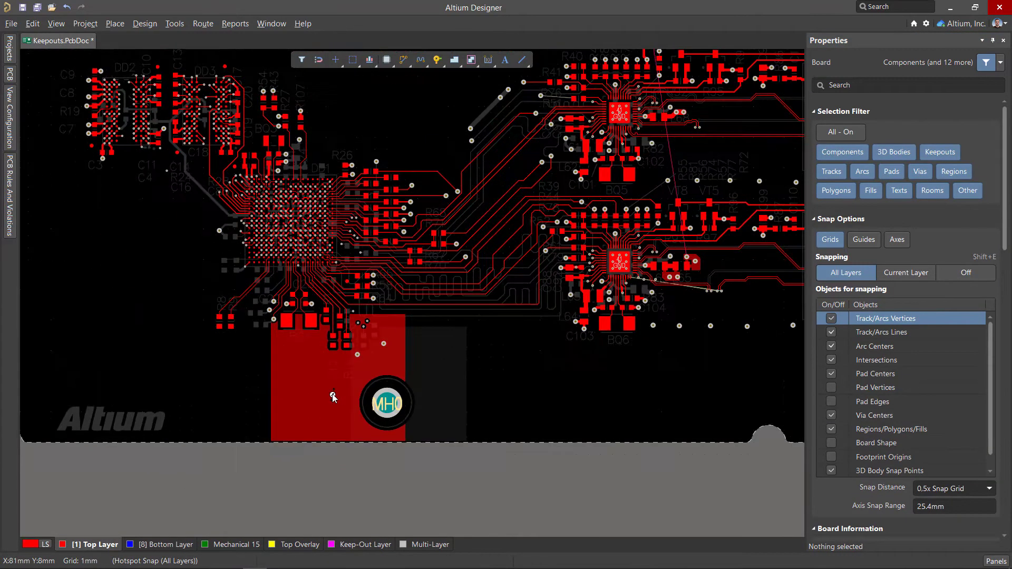
{"action": "key", "text": "shift+s"}
{"action": "left_click", "coordinate": [472, 59]}
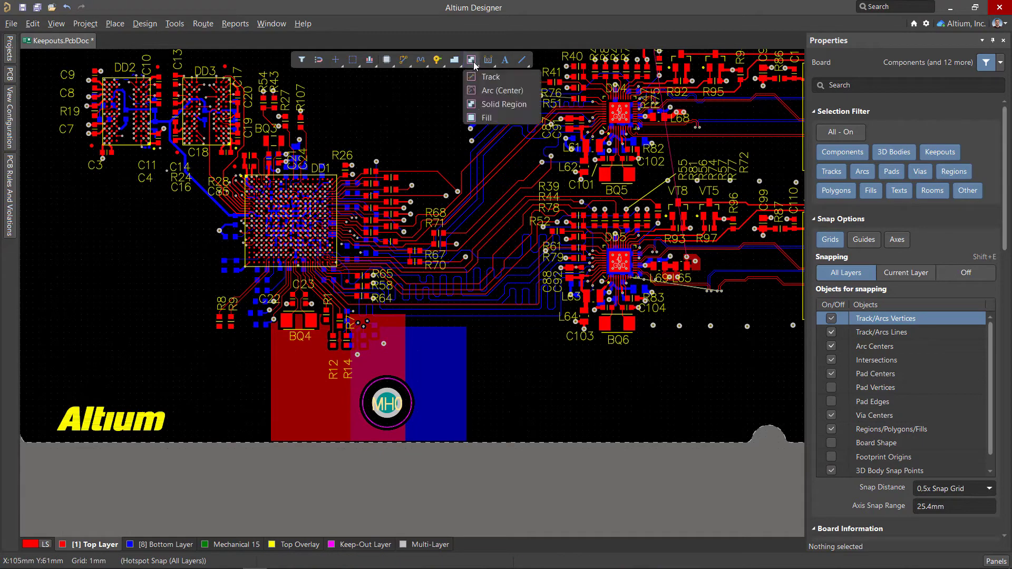
{"action": "left_click", "coordinate": [490, 75]}
{"action": "left_click", "coordinate": [338, 442]}
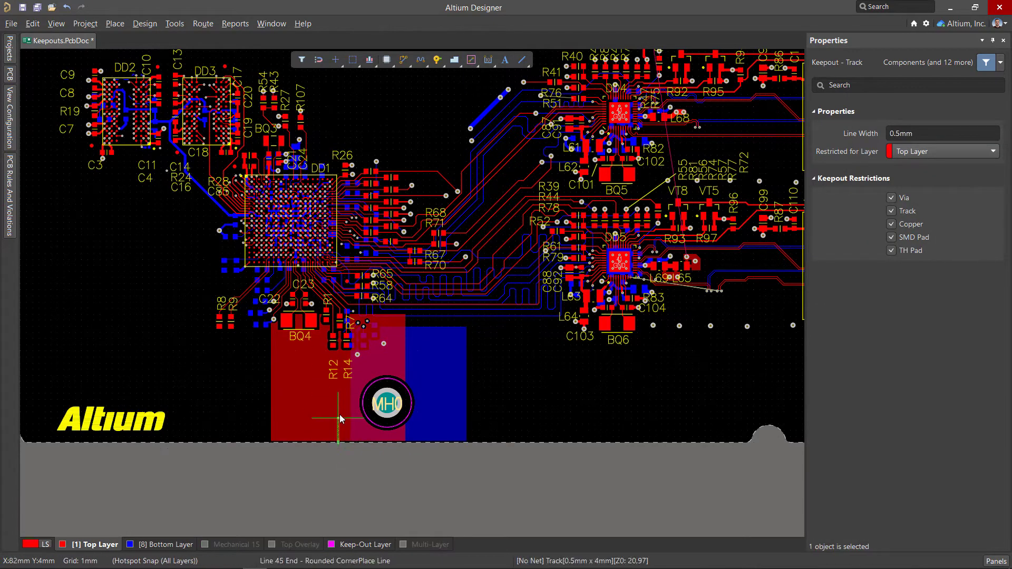
{"action": "key", "text": "shift+space"}
{"action": "scroll", "coordinate": [338, 378], "scroll_direction": "up", "scroll_amount": 2, "text": "ctrl"}
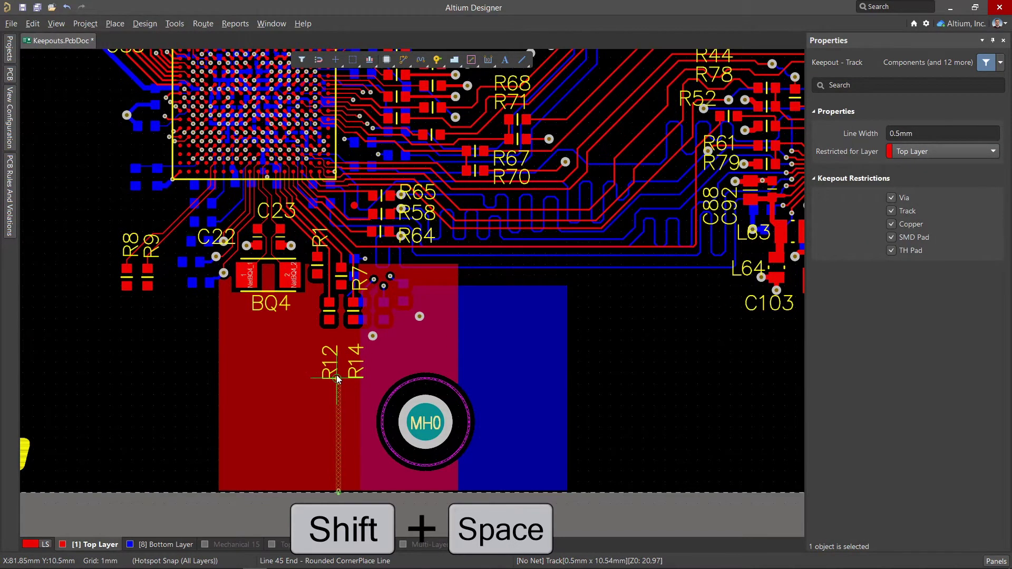
{"action": "key", "text": "shift+space"}
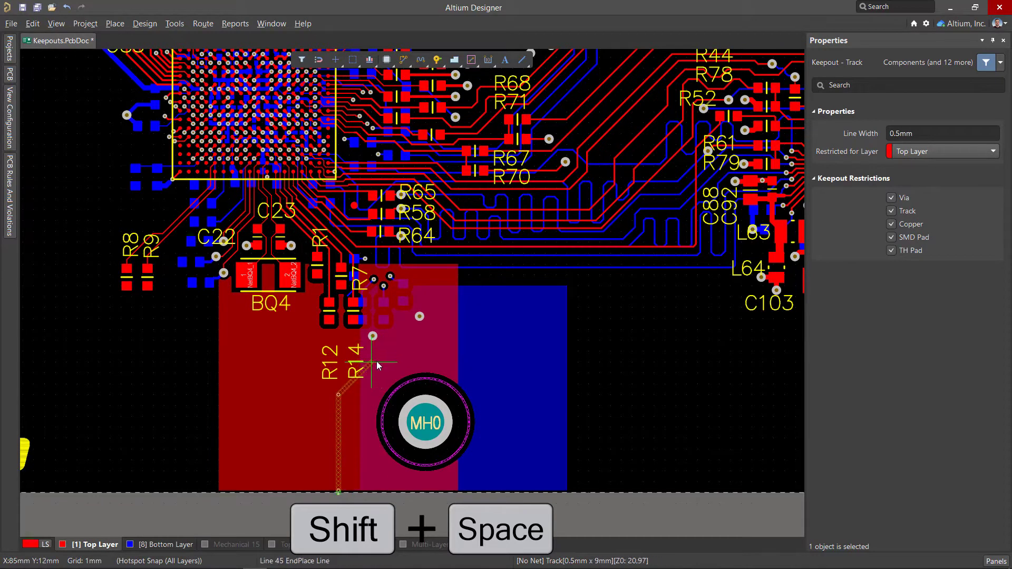
{"action": "key", "text": "shift+space"}
{"action": "key", "text": "space"}
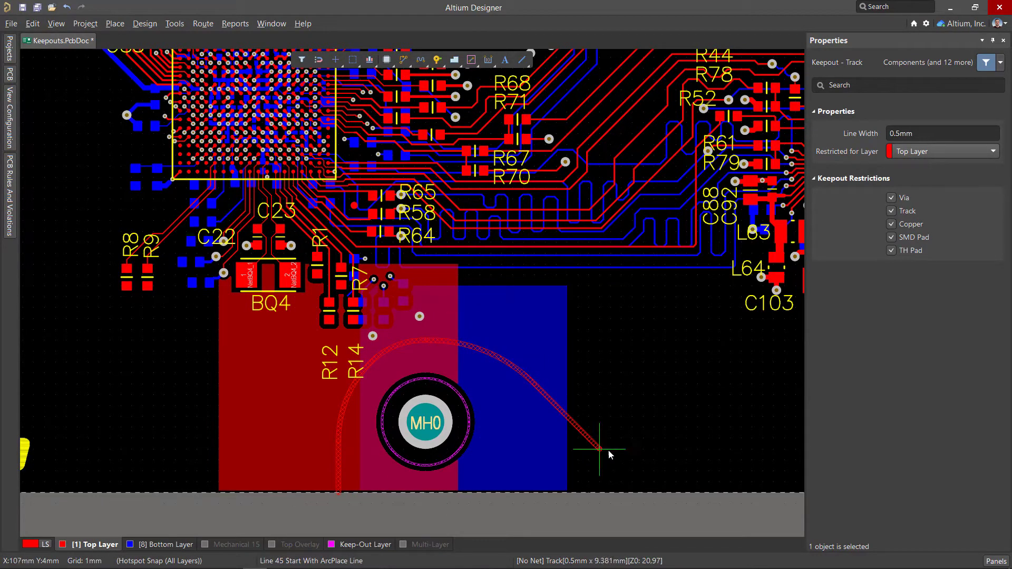
{"action": "left_click", "coordinate": [707, 492]}
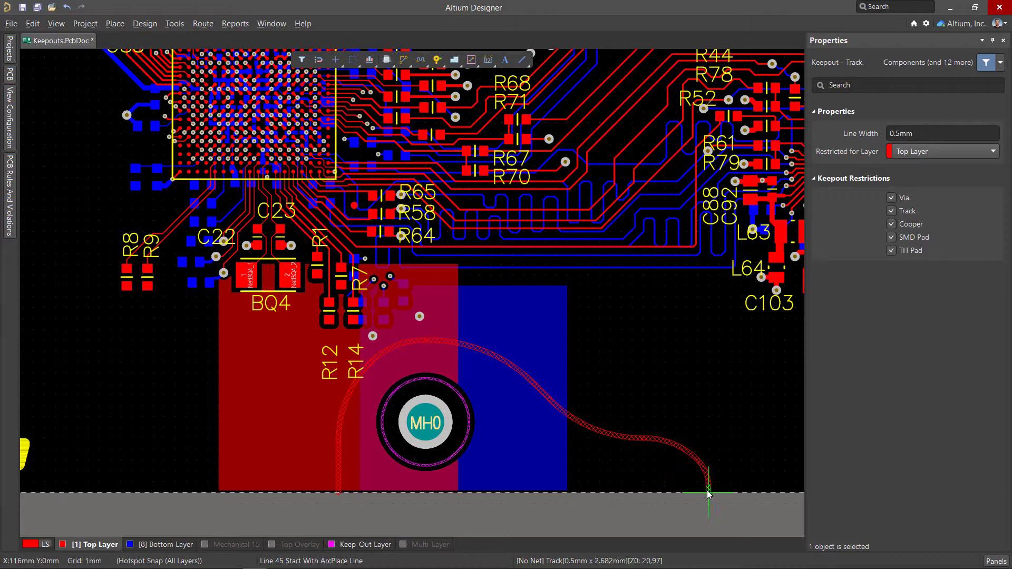
{"action": "right_click", "coordinate": [708, 492]}
{"action": "right_click", "coordinate": [695, 408]}
- Extend the top-layer GND polygon's right edge past the curved keepout to about X 126 mm
{"action": "right_click_drag", "start_coordinate": [695, 408], "coordinate": [483, 406]}
{"action": "left_click", "coordinate": [266, 299]}
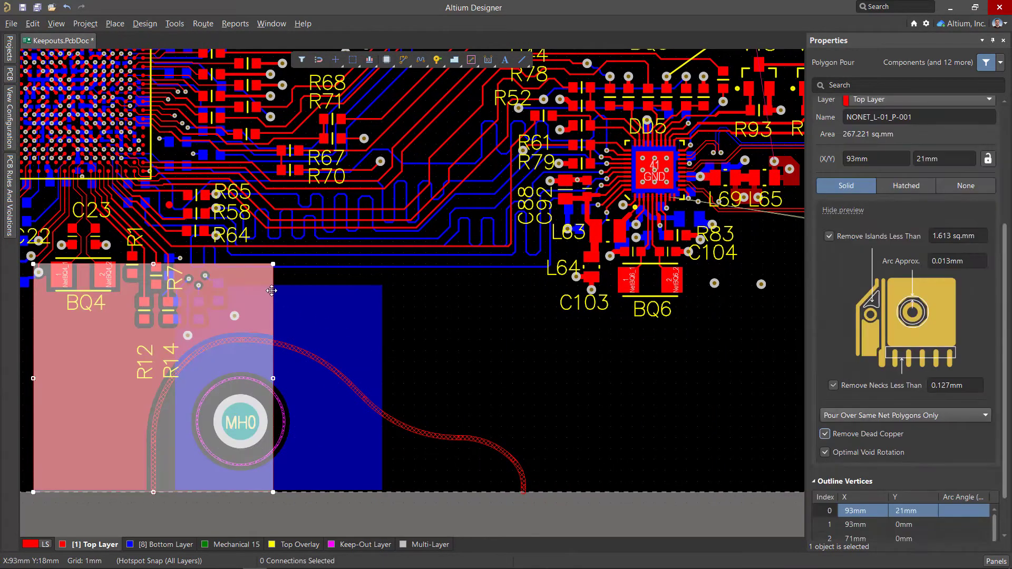
{"action": "left_click_drag", "start_coordinate": [273, 300], "coordinate": [632, 363]}
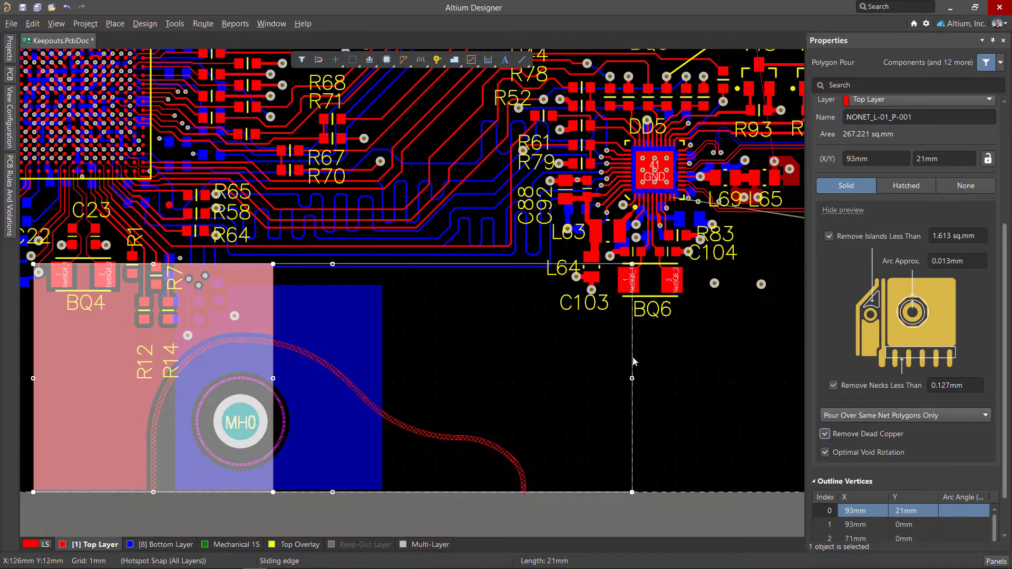
{"action": "left_click", "coordinate": [668, 374]}
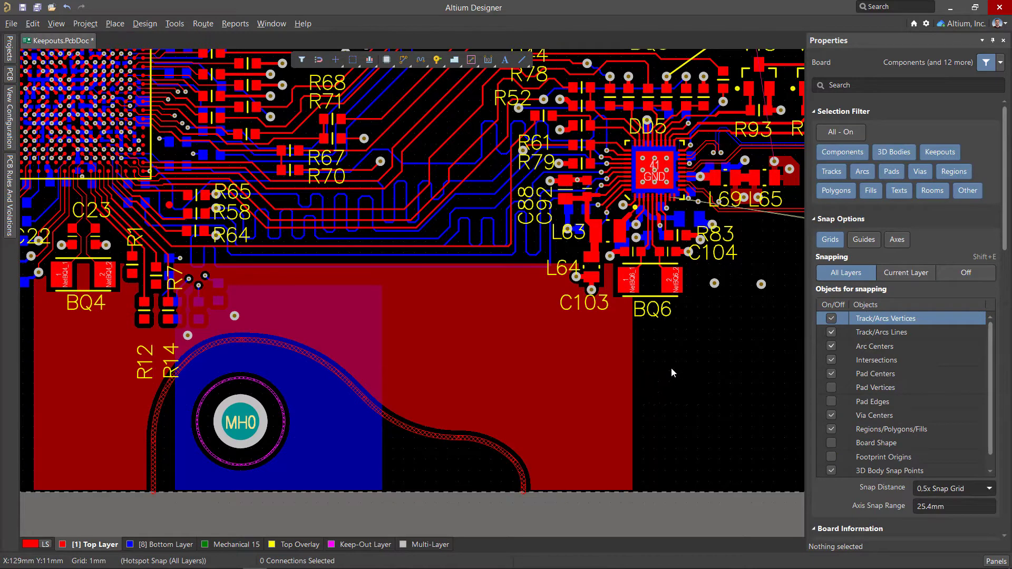
- Start a solid-region keepout on the Top Layer below BQ6, outlining a rounded outer arch from X 132 mm to about X 142 mm at Y 8 mm
{"action": "right_click_drag", "start_coordinate": [704, 368], "coordinate": [517, 367]}
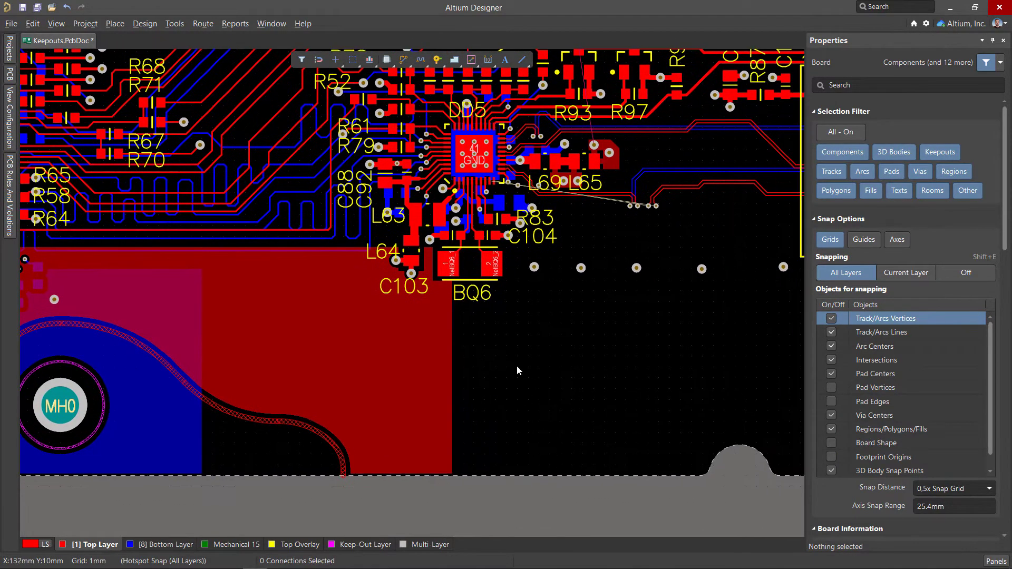
{"action": "right_click", "coordinate": [471, 60]}
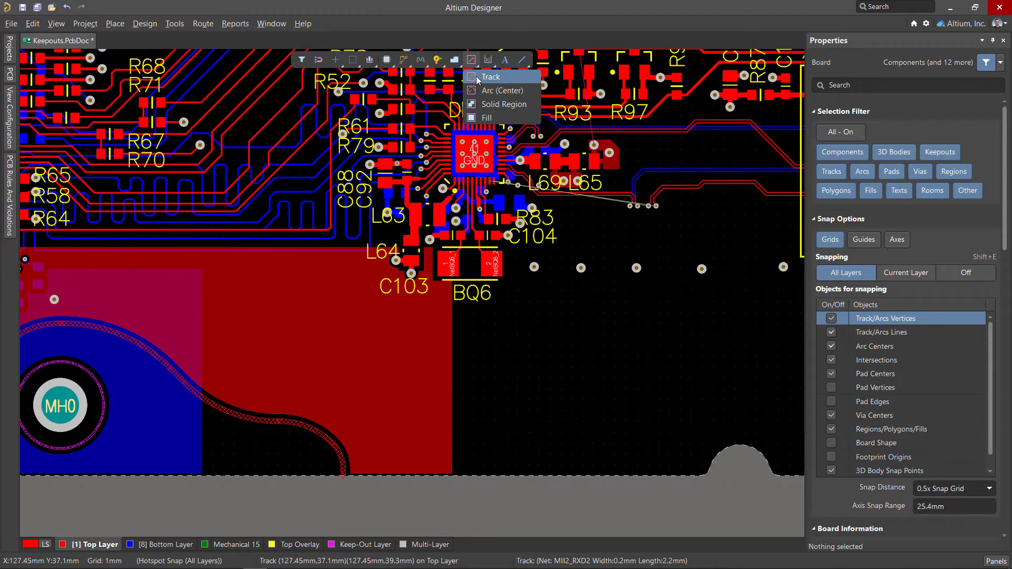
{"action": "left_click", "coordinate": [499, 106]}
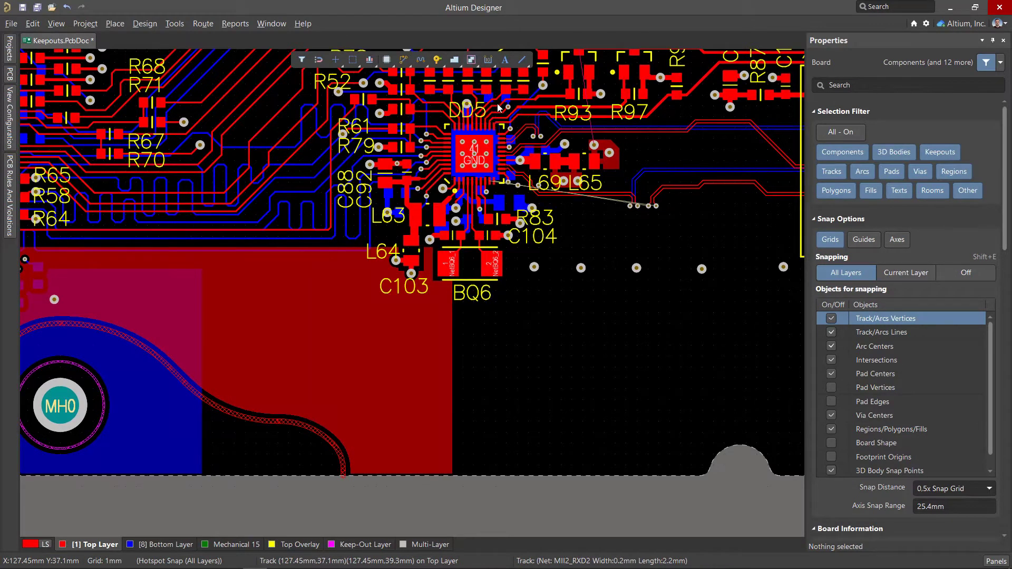
{"action": "scroll", "coordinate": [517, 382], "scroll_direction": "up", "scroll_amount": 3, "text": "ctrl"}
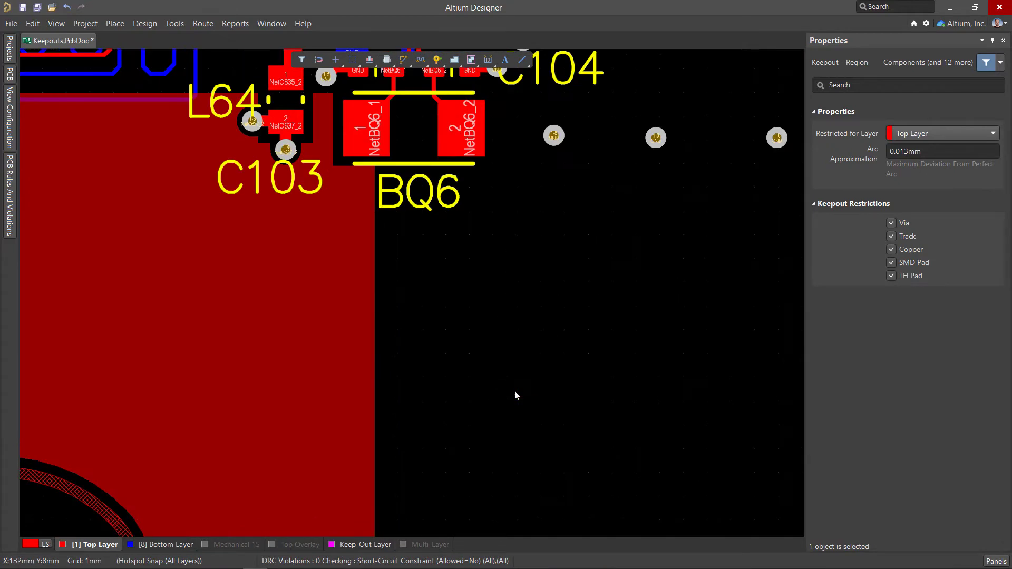
{"action": "left_click", "coordinate": [517, 400]}
{"action": "key", "text": "shift+space"}
{"action": "left_click", "coordinate": [634, 284]}
{"action": "left_click", "coordinate": [756, 402]}
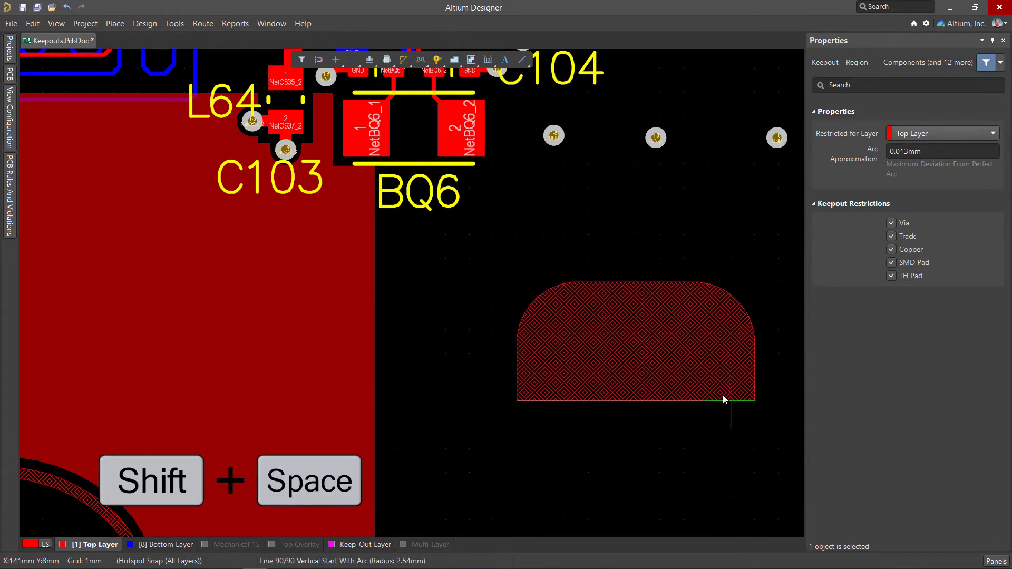
- Complete the keepout arch with a rounded inner edge and about 1 mm wide legs, and pull the inner edge's midpoint down about 1 mm into a point
{"action": "key", "text": "space"}
{"action": "left_click", "coordinate": [685, 328]}
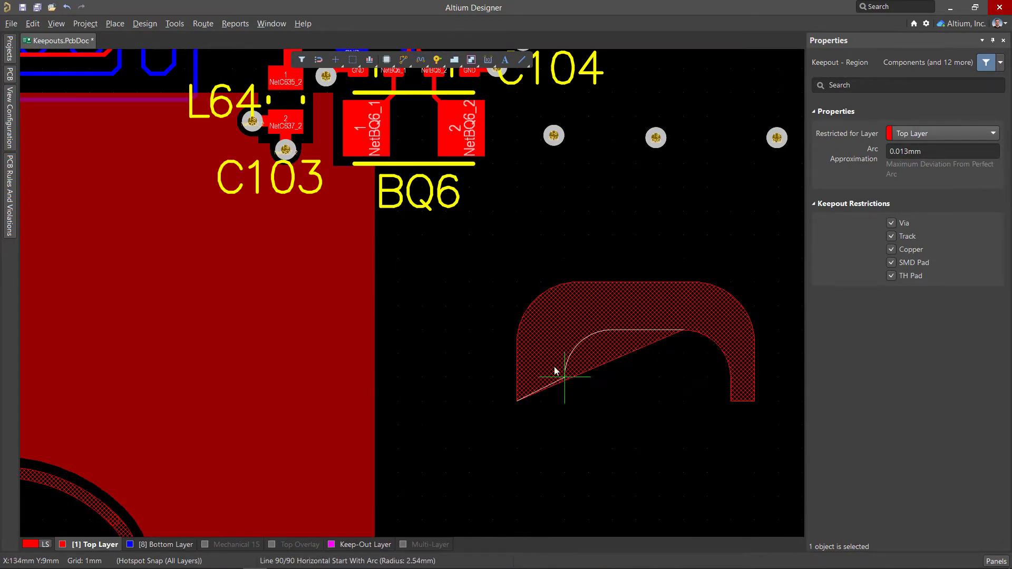
{"action": "left_click", "coordinate": [543, 375]}
{"action": "left_click", "coordinate": [541, 401]}
{"action": "right_click", "coordinate": [568, 399]}
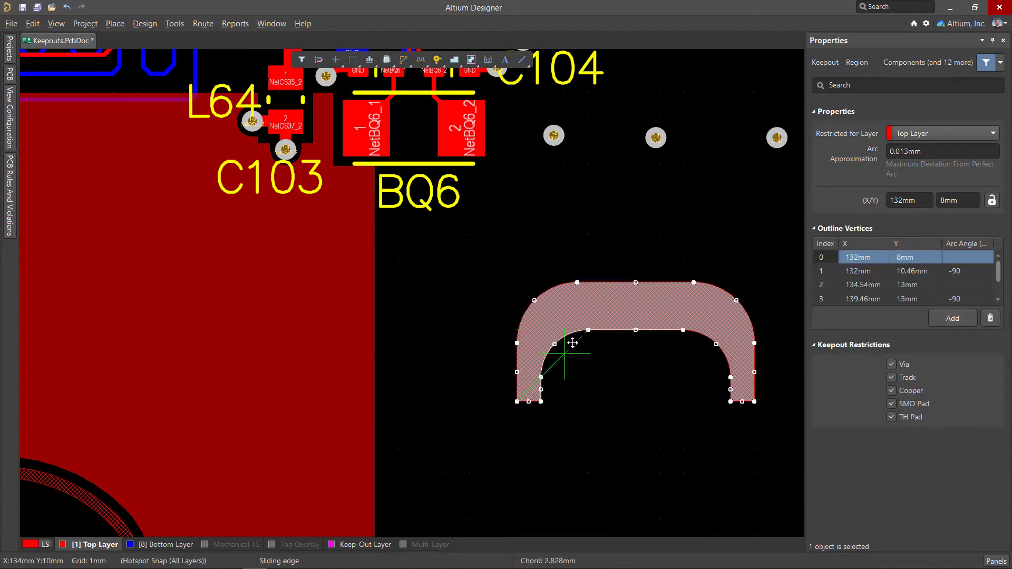
{"action": "left_click_drag", "start_coordinate": [636, 330], "coordinate": [637, 351]}
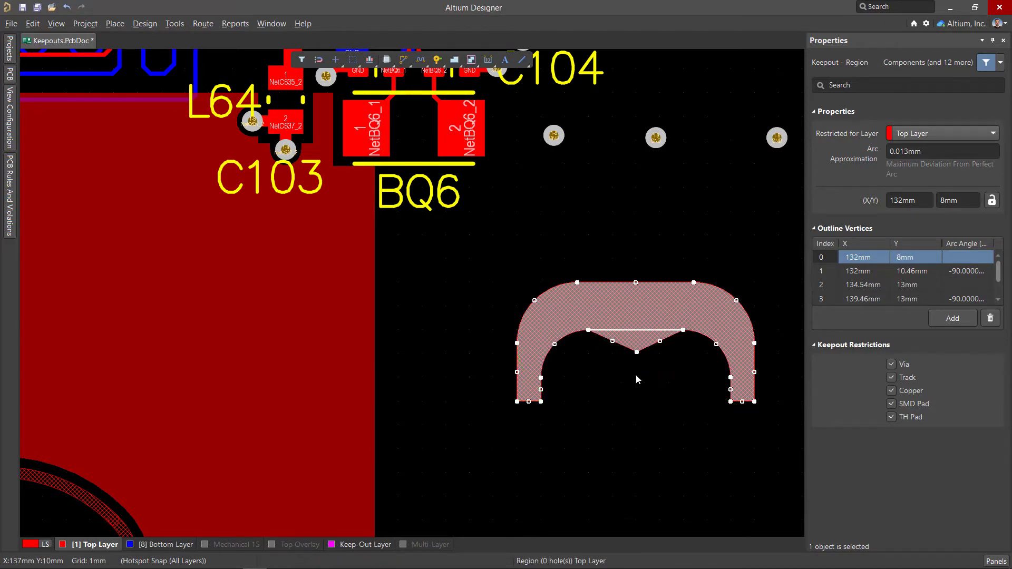
- Copy the arch keepout and place the copy upside down, joined to the original's left leg at X 132 mm, Y 8 mm, forming an S shape
{"action": "right_click_drag", "start_coordinate": [682, 387], "coordinate": [487, 314]}
{"action": "key", "text": "ctrl+c"}
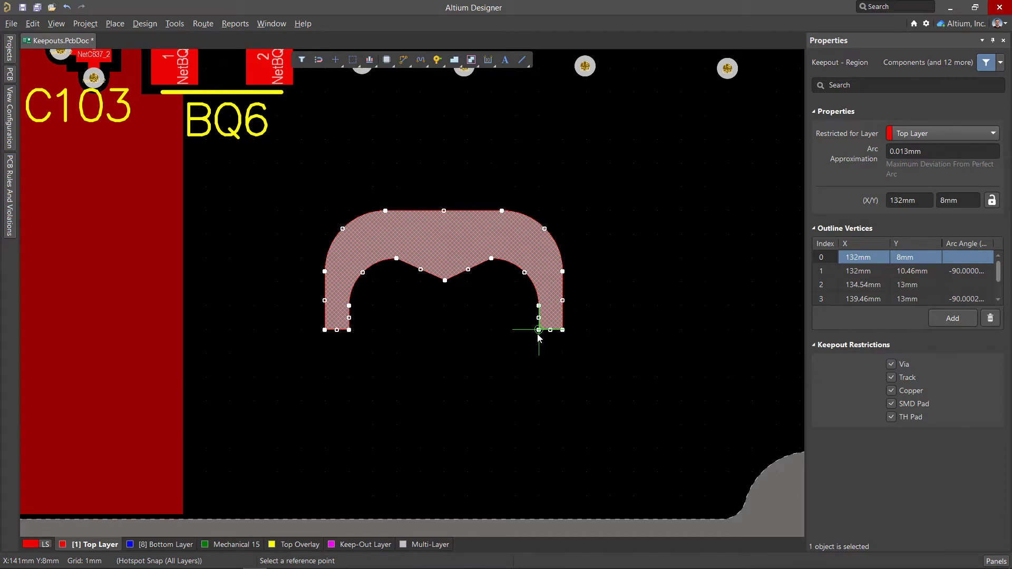
{"action": "left_click", "coordinate": [538, 331]}
{"action": "key", "text": "ctrl+v"}
{"action": "key", "text": "space"}
{"action": "key", "text": "space"}
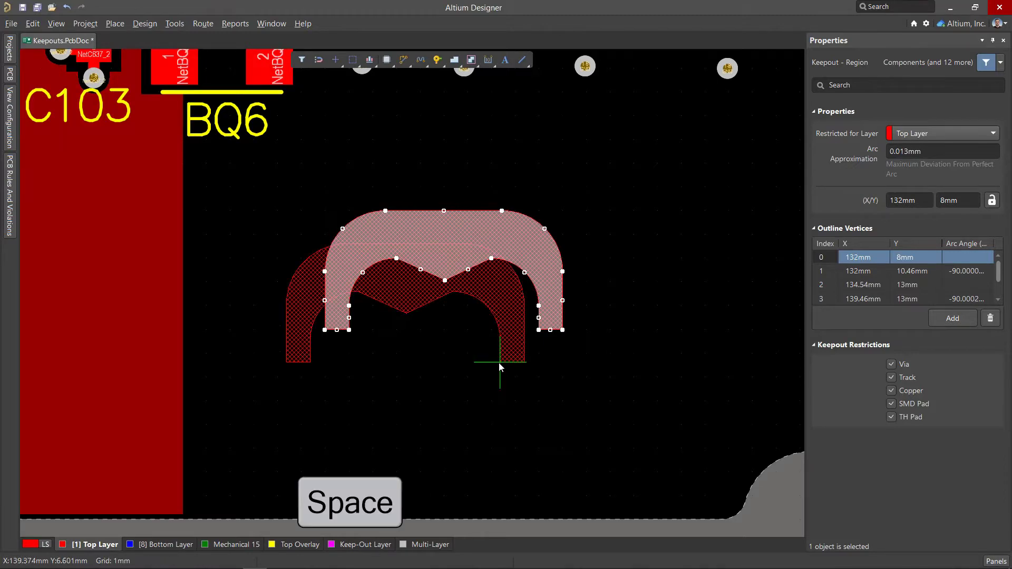
{"action": "key", "text": "x"}
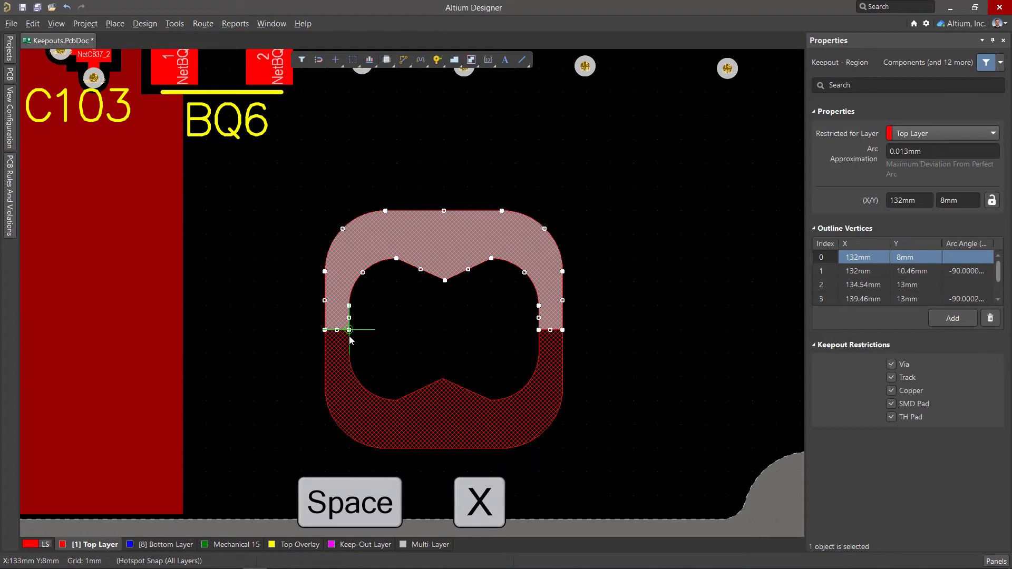
{"action": "key", "text": "y"}
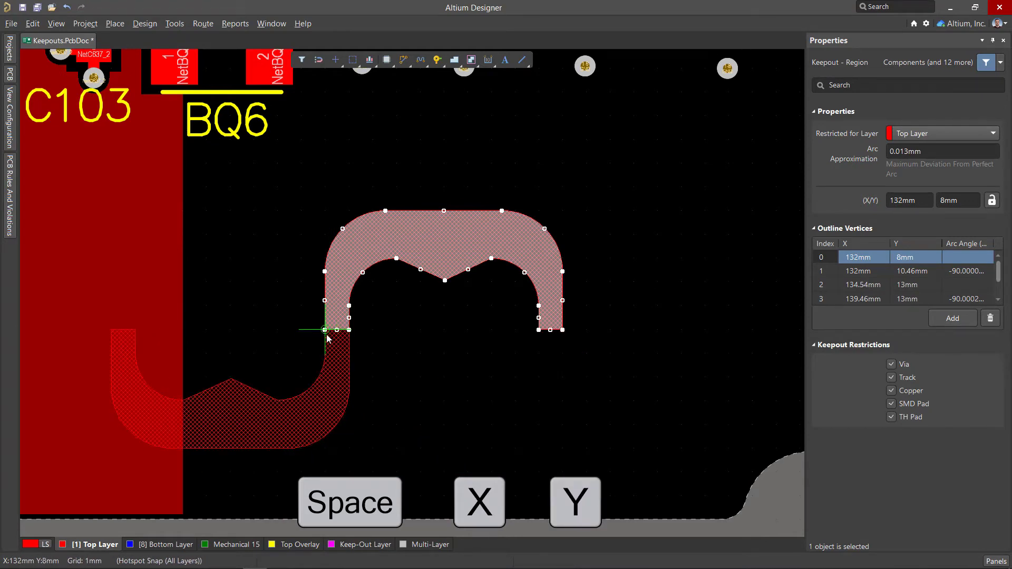
{"action": "left_click", "coordinate": [325, 330]}
{"action": "left_click", "coordinate": [416, 367]}
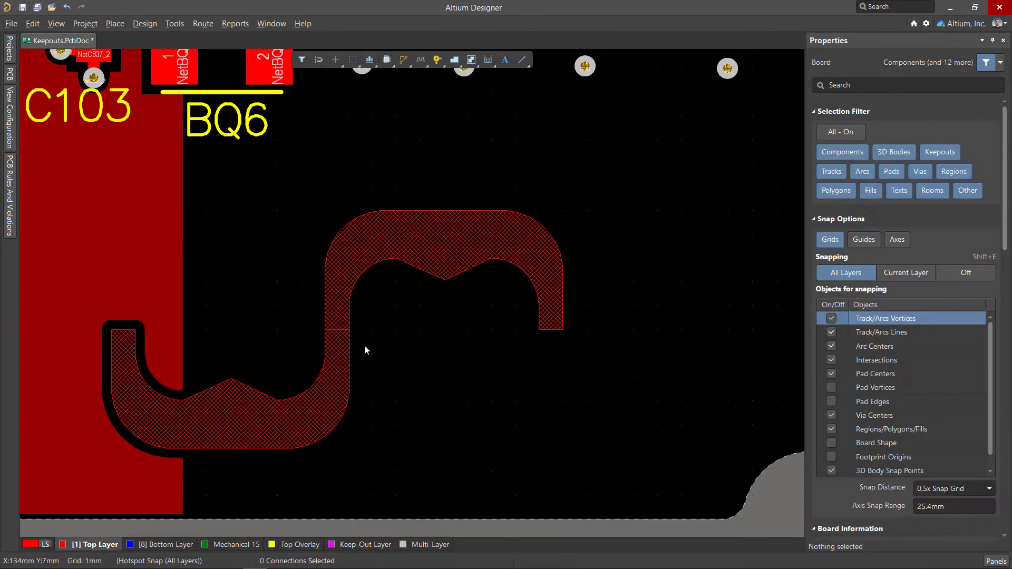
- Extend the top-layer GND polygon's right edge past the S-shaped keepout to about X 144 mm
{"action": "scroll", "coordinate": [267, 292], "scroll_direction": "down", "scroll_amount": 3, "text": "ctrl"}
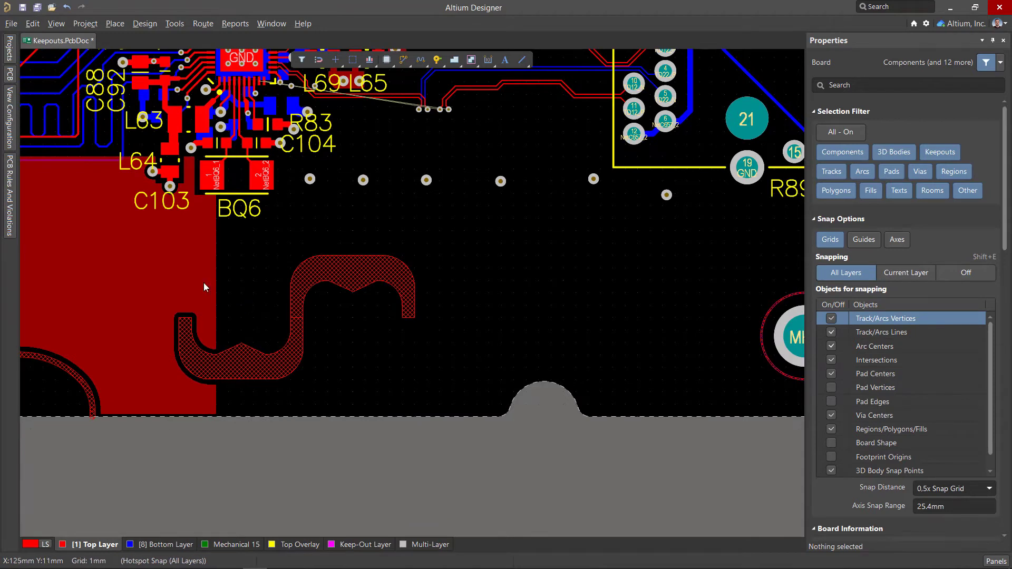
{"action": "left_click", "coordinate": [203, 282]}
{"action": "left_click_drag", "start_coordinate": [216, 286], "coordinate": [440, 288]}
{"action": "left_click", "coordinate": [477, 302]}
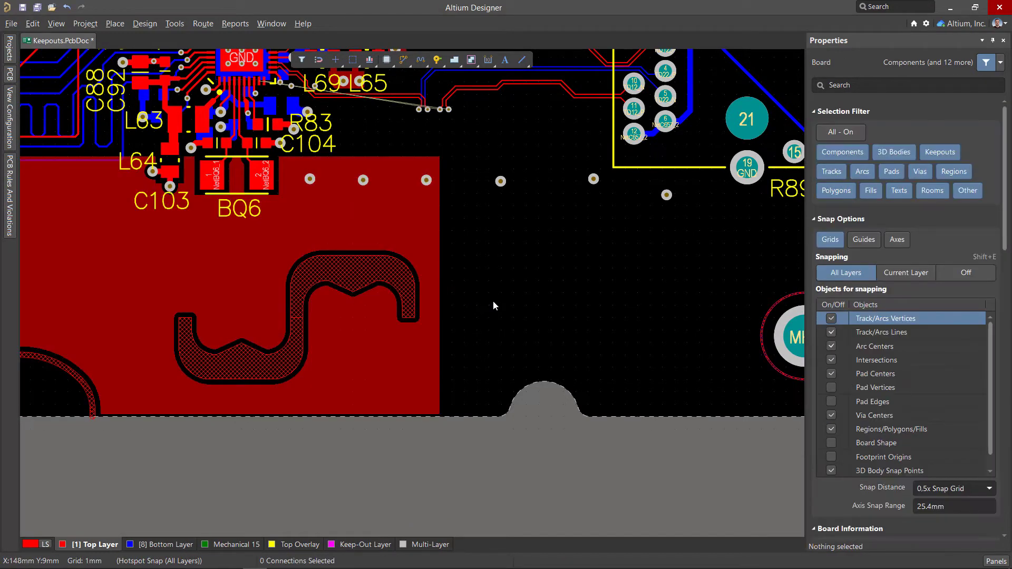
- Route a 0.5 mm Top Layer track in Follow mode along the board edge from about X 179 mm, Y 15 mm, around the corner and notch to X 145 mm
{"action": "right_click_drag", "start_coordinate": [671, 318], "coordinate": [491, 332]}
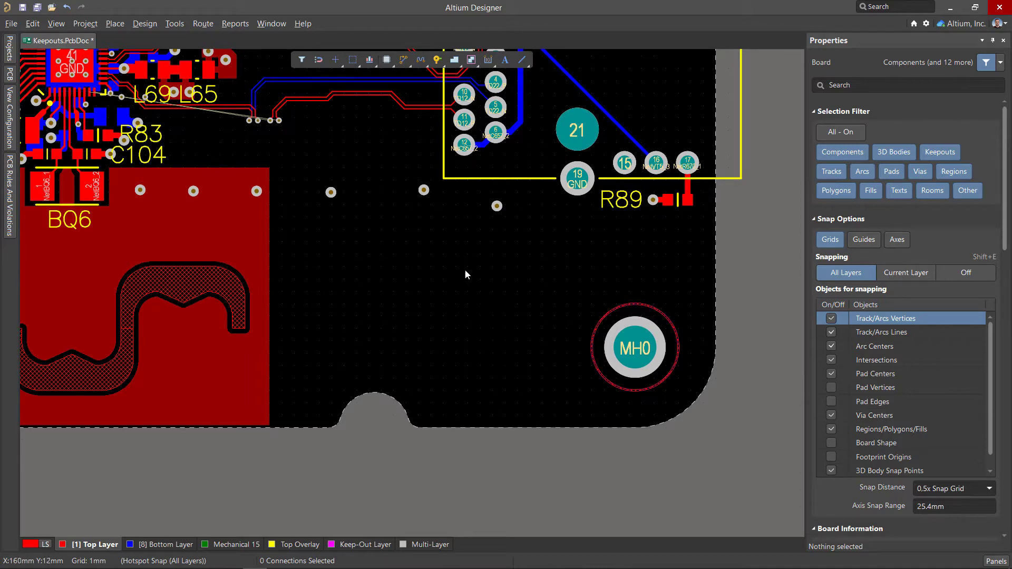
{"action": "left_click", "coordinate": [403, 59]}
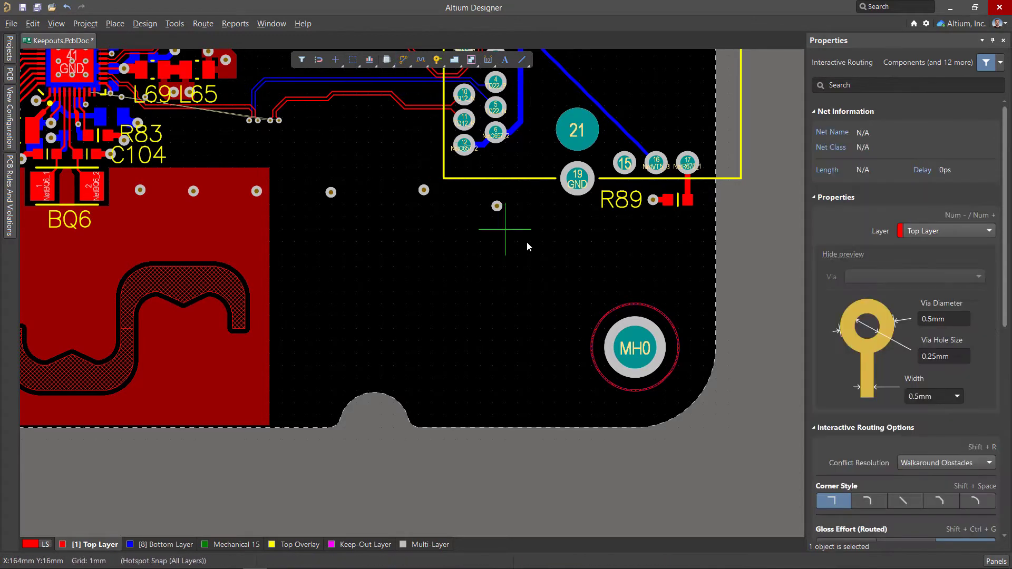
{"action": "scroll", "coordinate": [680, 305], "scroll_direction": "up", "scroll_amount": 1, "text": "ctrl"}
{"action": "left_click", "coordinate": [709, 235]}
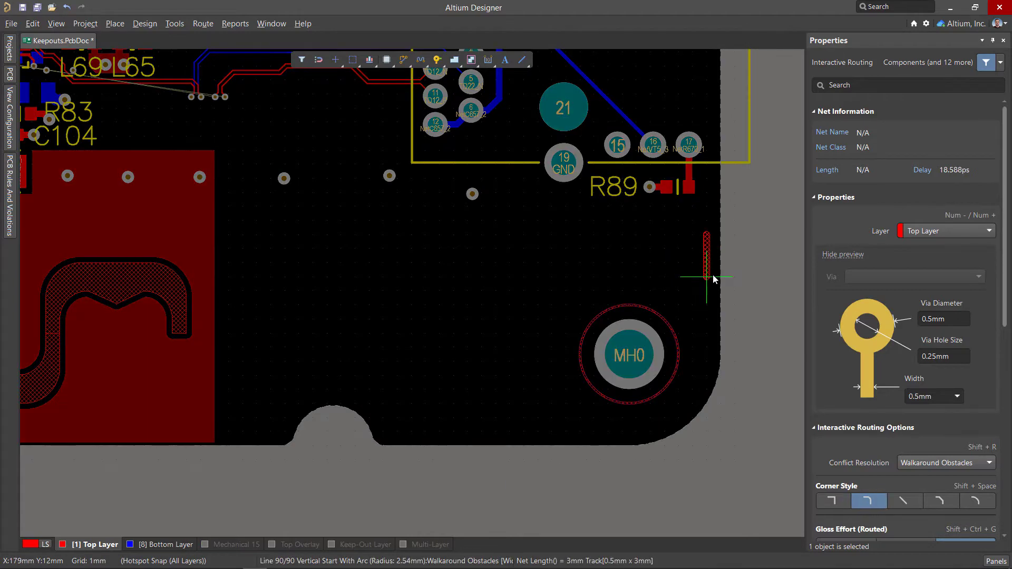
{"action": "key", "text": "shift+f"}
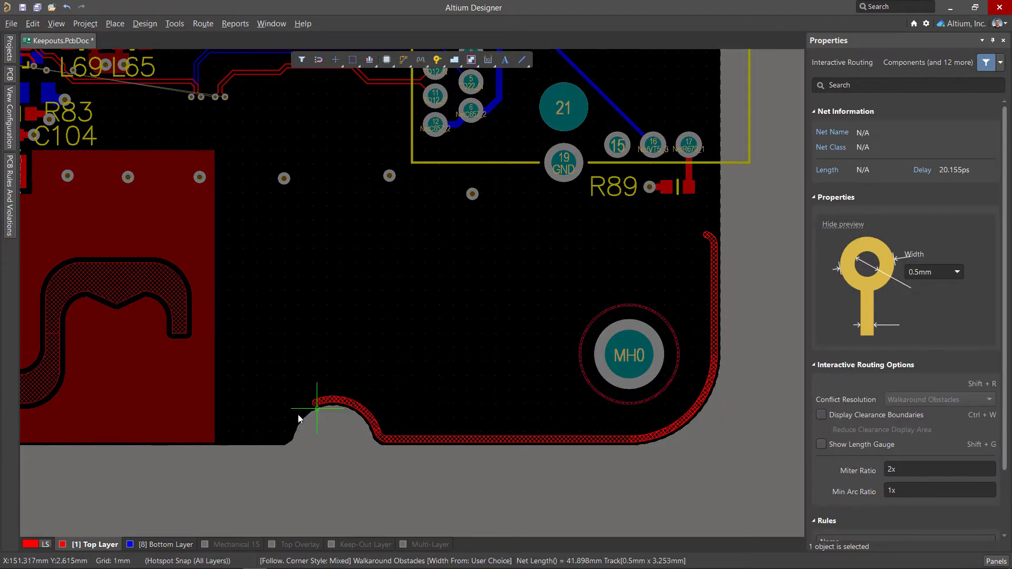
{"action": "left_click", "coordinate": [228, 446]}
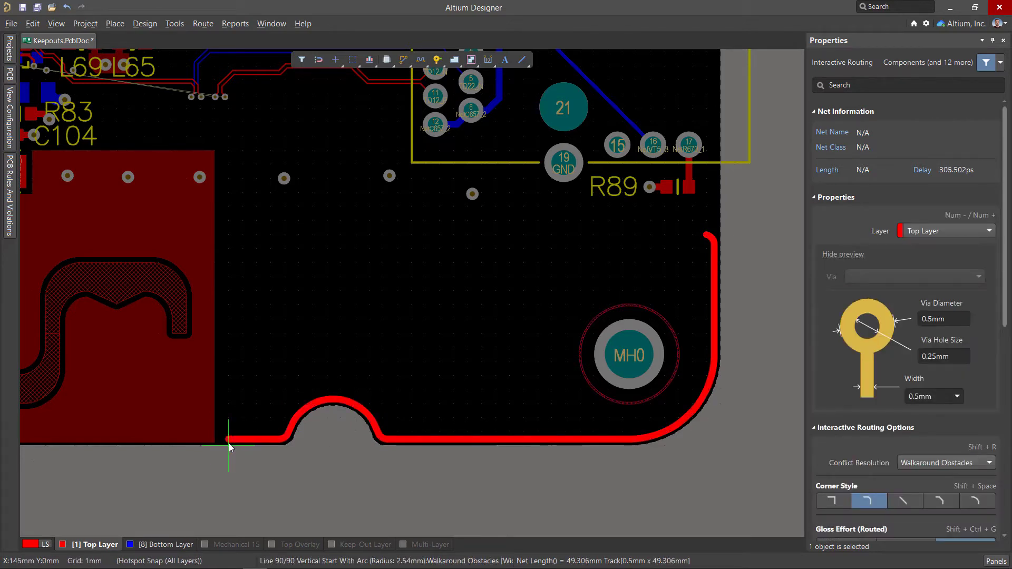
{"action": "key", "text": "Escape"}
{"action": "key", "text": "Escape"}
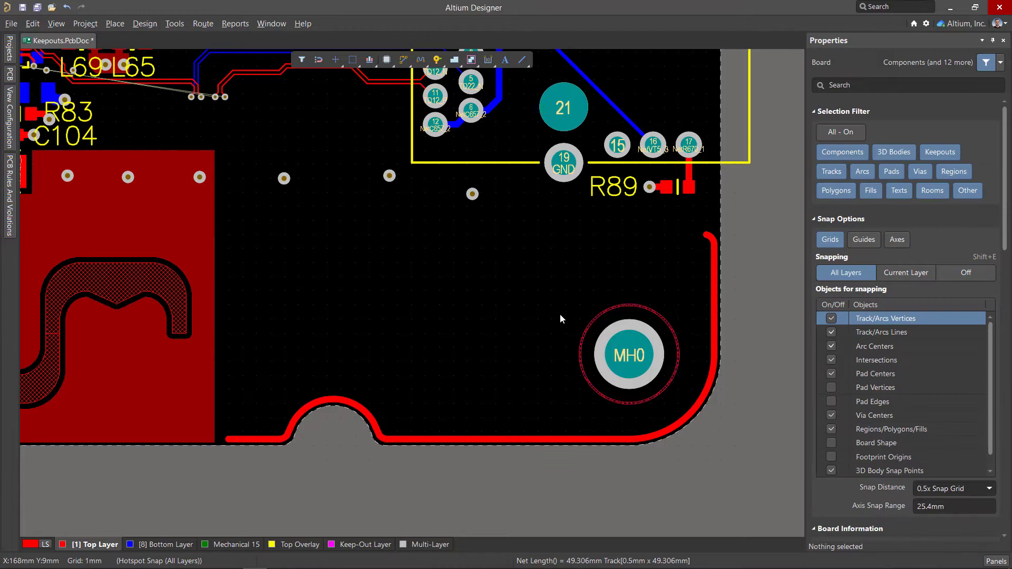
- Delete the short hook at the track's upper end and close the outline above MH0 with a 0.5 mm Top Layer line having a large rounded corner
{"action": "left_click_drag", "start_coordinate": [679, 216], "coordinate": [737, 260]}
{"action": "key", "text": "Delete"}
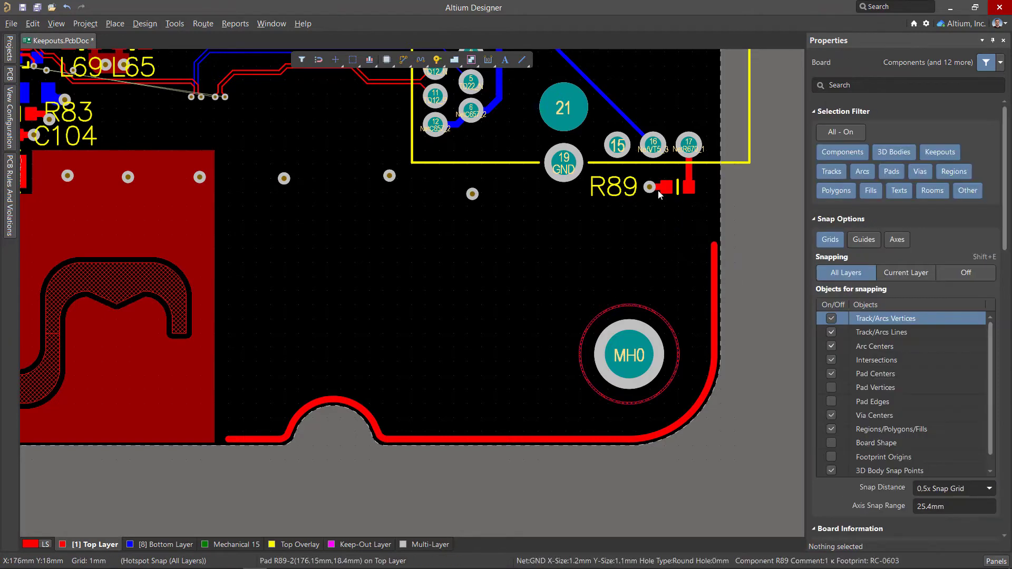
{"action": "key", "text": "p"}
{"action": "key", "text": "l"}
{"action": "left_click", "coordinate": [714, 245]}
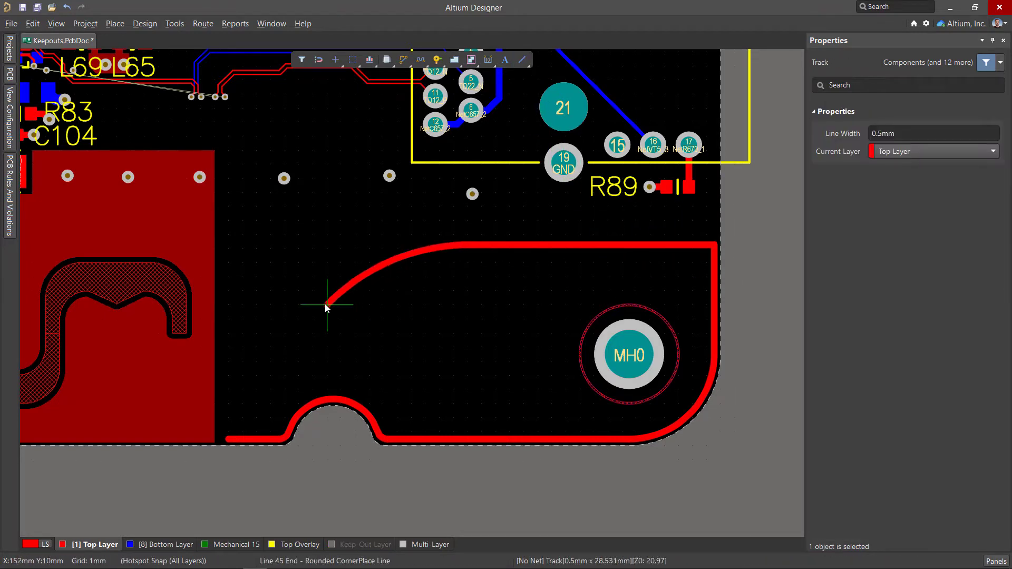
{"action": "left_click", "coordinate": [228, 439]}
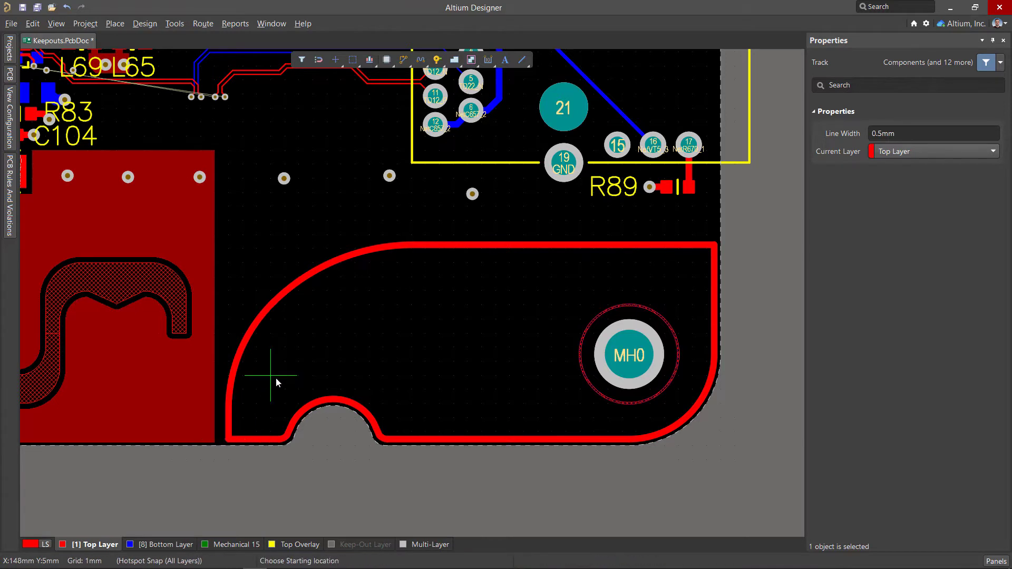
{"action": "key", "text": "Escape"}
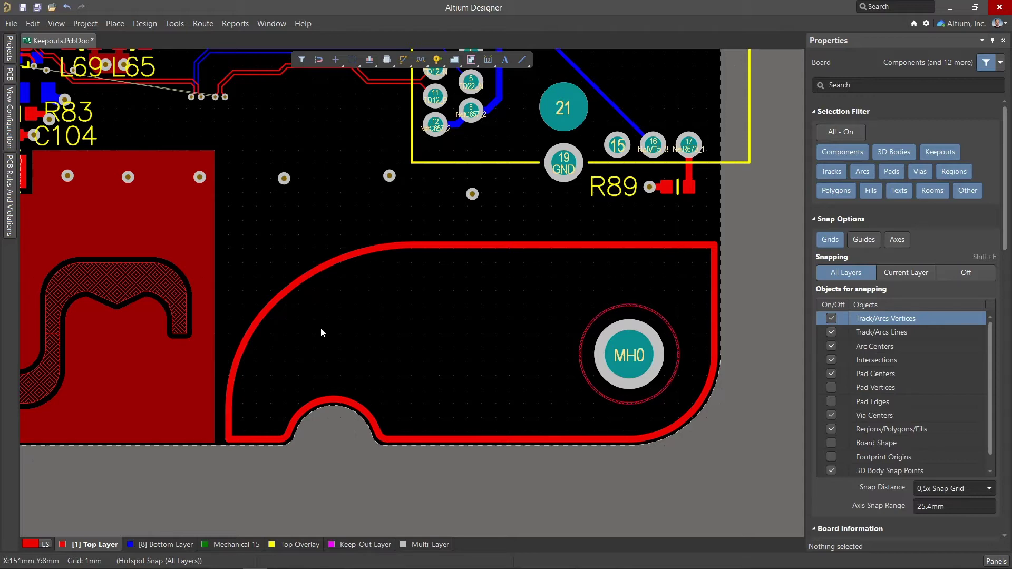
- Select the entire closed track outline around MH0 and create a region from the selected primitives
{"action": "left_click", "coordinate": [329, 286]}
{"action": "key", "text": "Tab"}
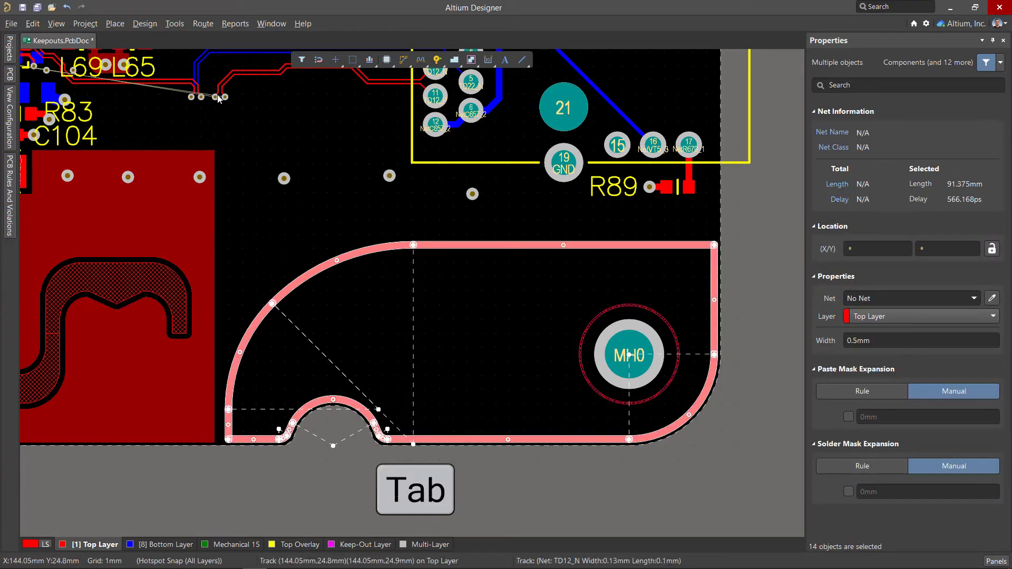
{"action": "left_click", "coordinate": [178, 24]}
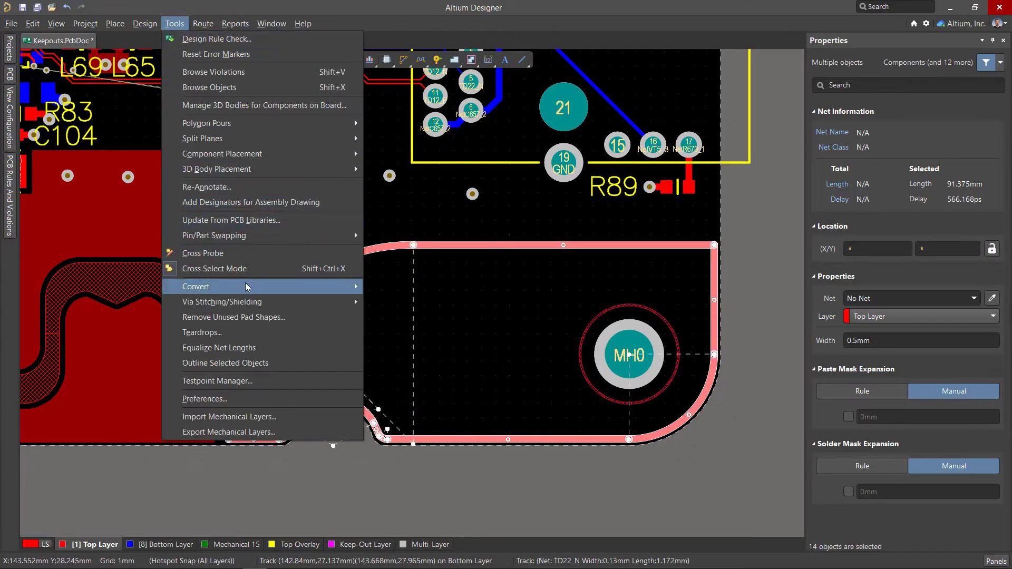
{"action": "mouse_move", "coordinate": [252, 289]}
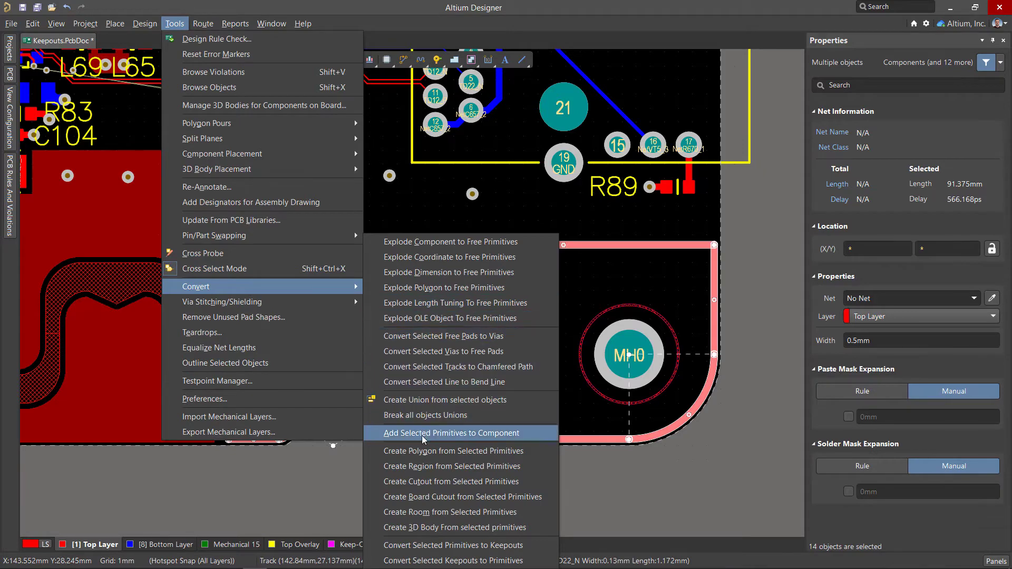
{"action": "left_click", "coordinate": [429, 466]}
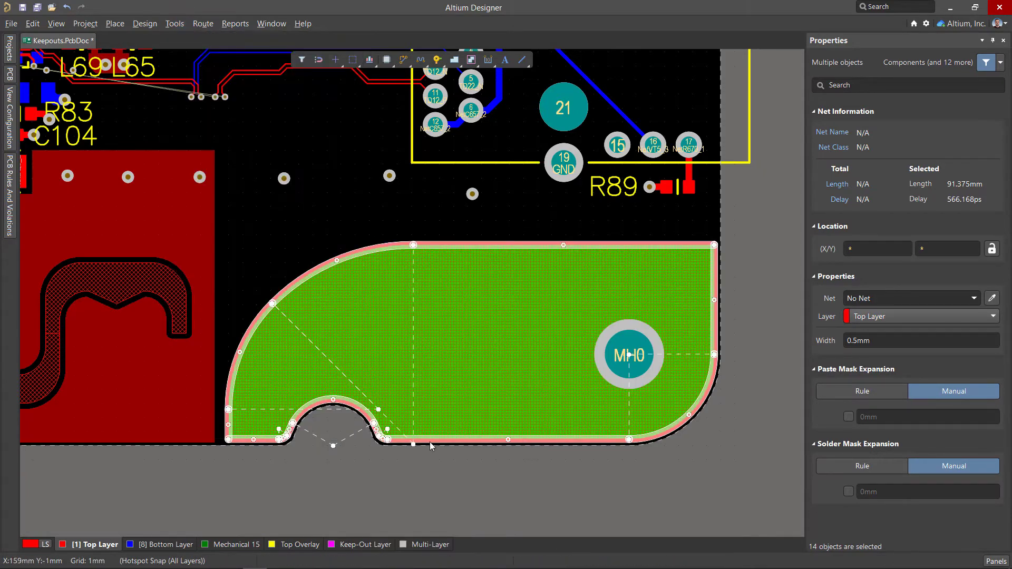
- Convert the new Top Layer region around MH0 to a keepout
{"action": "left_click", "coordinate": [428, 313]}
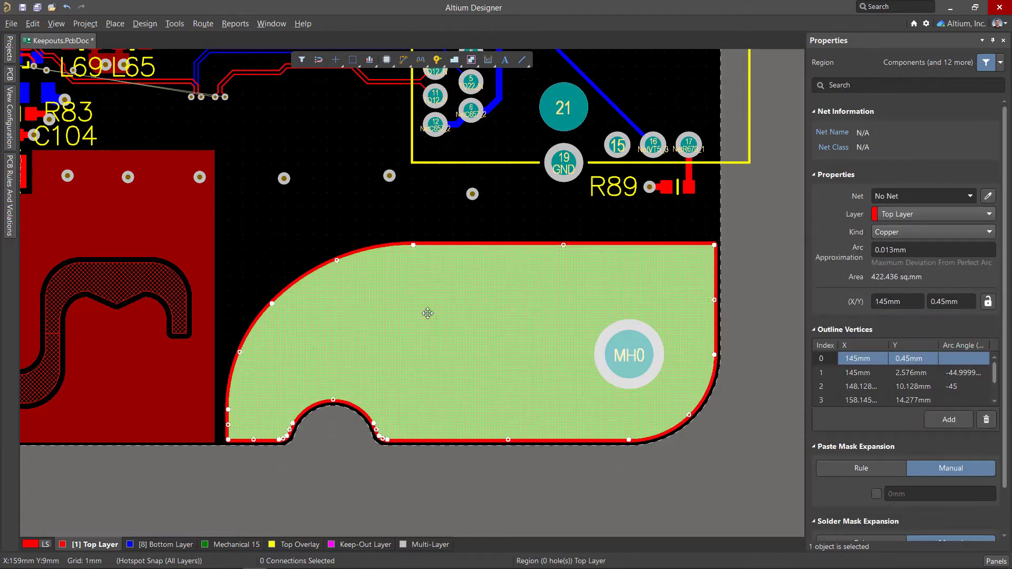
{"action": "left_click", "coordinate": [175, 23]}
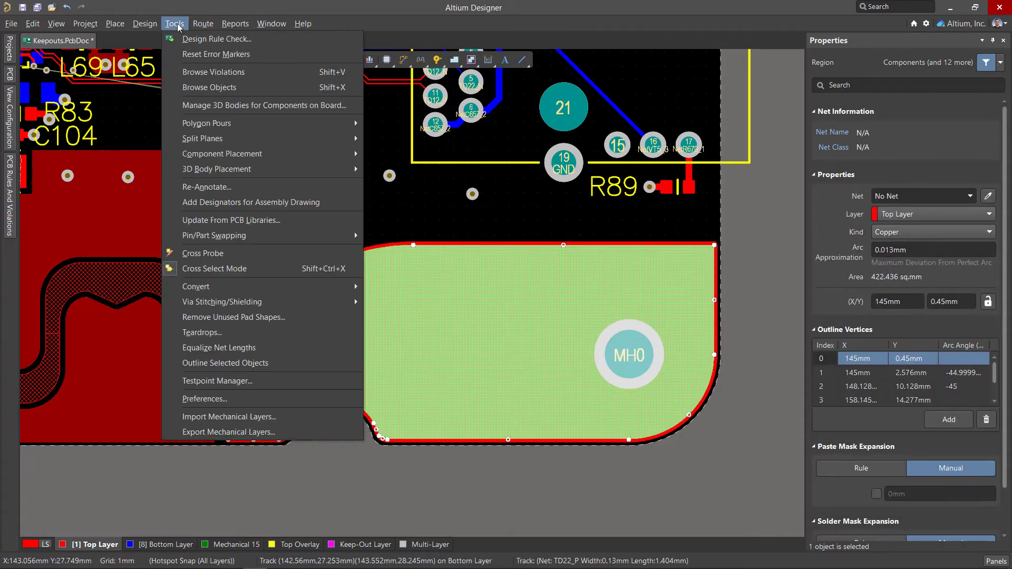
{"action": "mouse_move", "coordinate": [260, 294]}
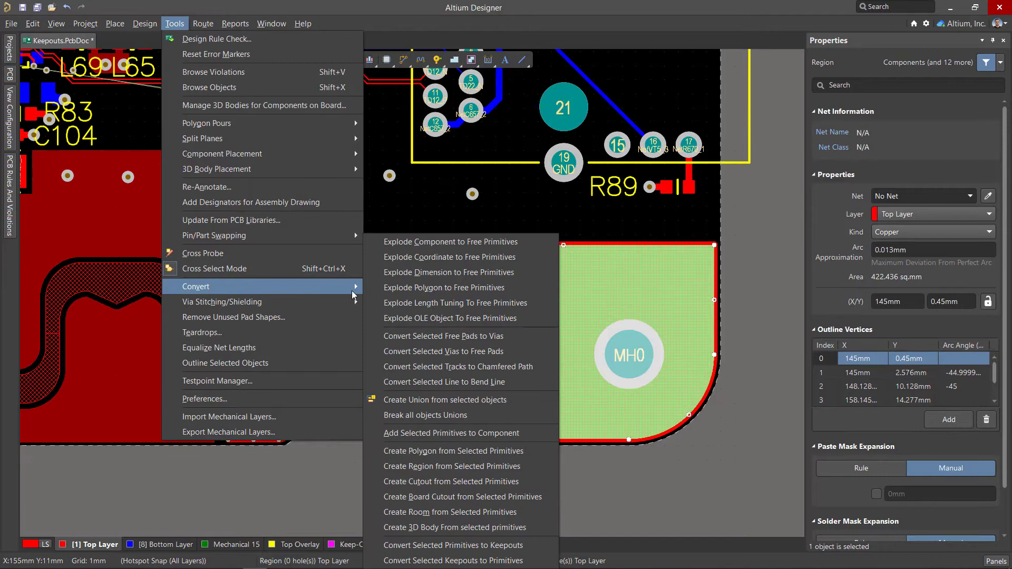
{"action": "left_click", "coordinate": [434, 546]}
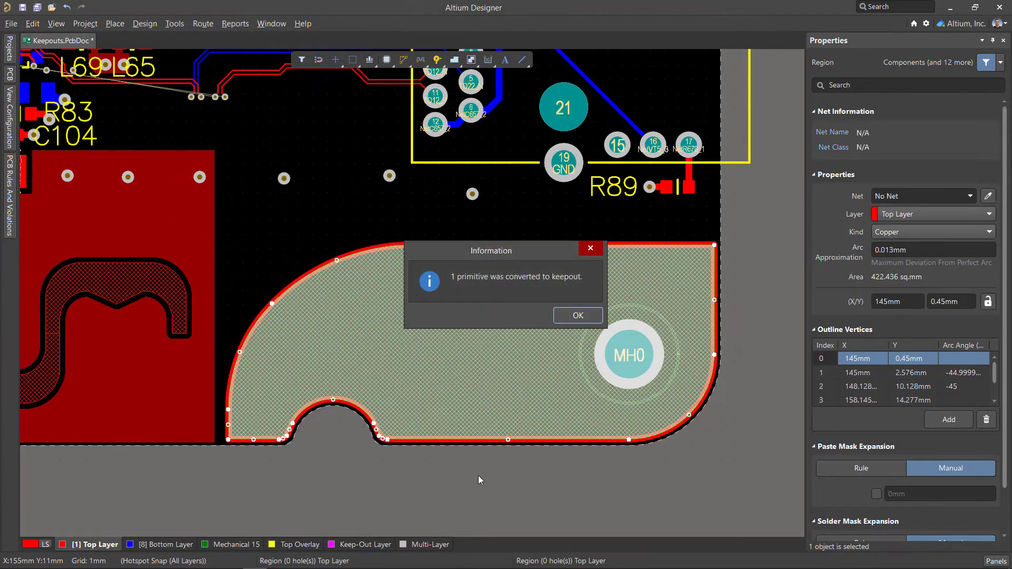
{"action": "left_click", "coordinate": [579, 315]}
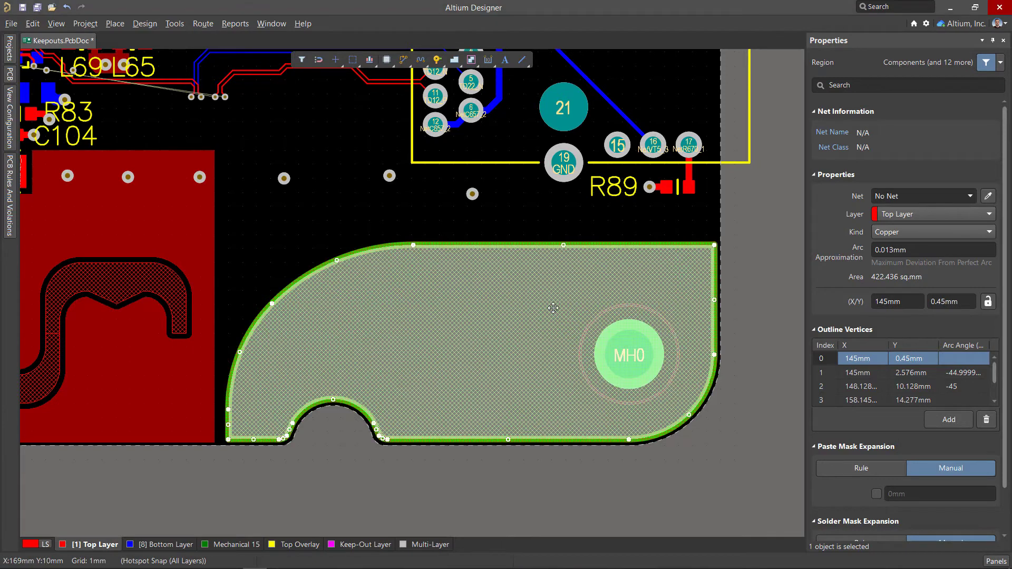
- Select all the track and arc primitives outlining the MH0 keepout region and delete them
{"action": "left_click", "coordinate": [382, 232]}
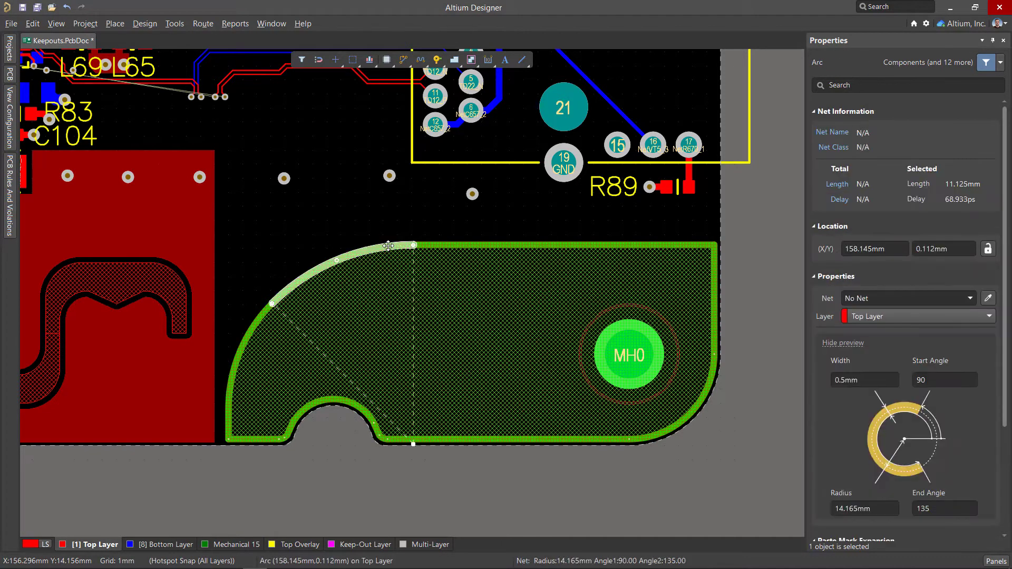
{"action": "key", "text": "Tab"}
{"action": "key", "text": "Delete"}
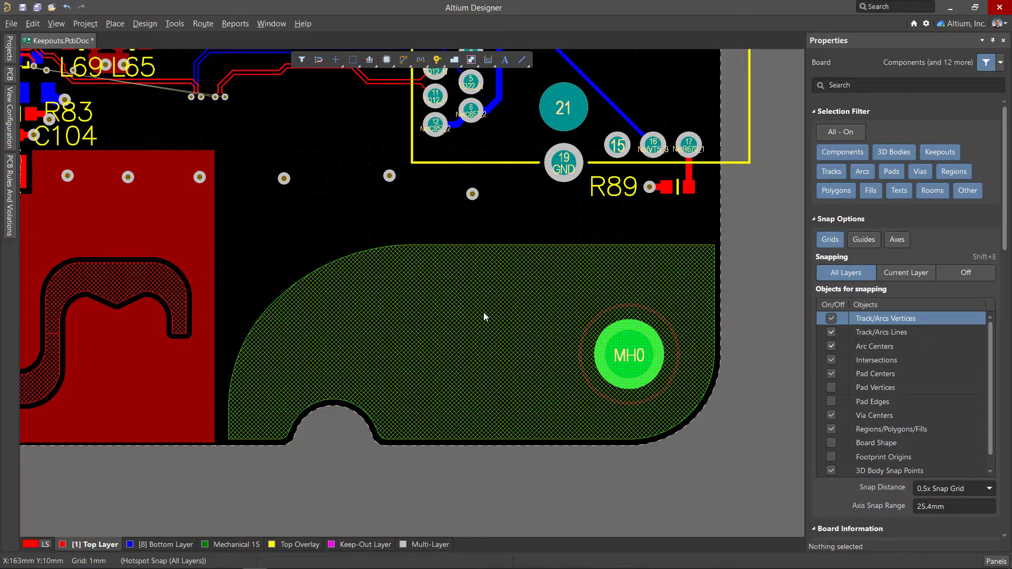
- Remove the TH Pad restriction from the Top Layer keepout region around MH0
{"action": "left_click", "coordinate": [483, 313]}
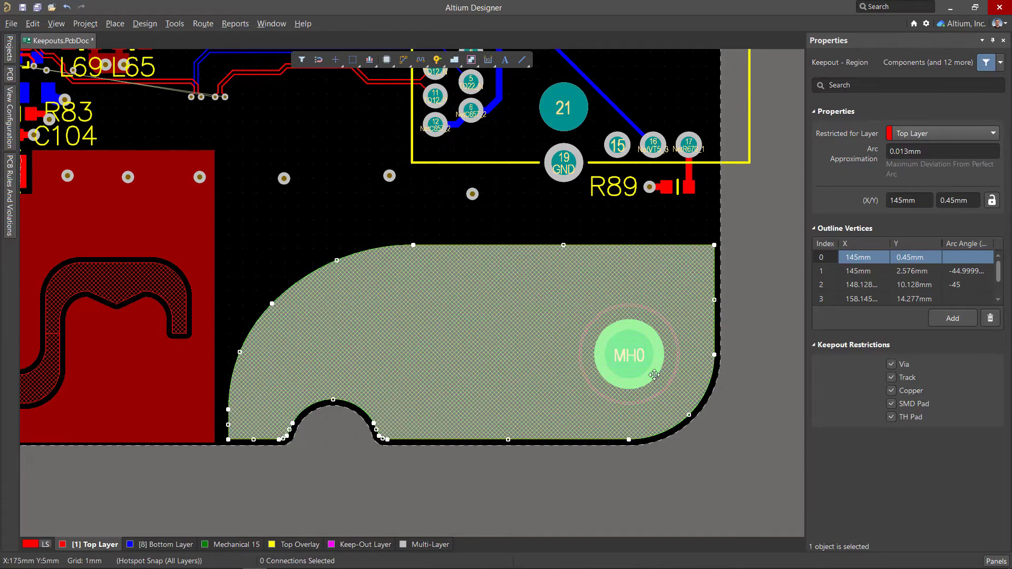
{"action": "left_click", "coordinate": [891, 418]}
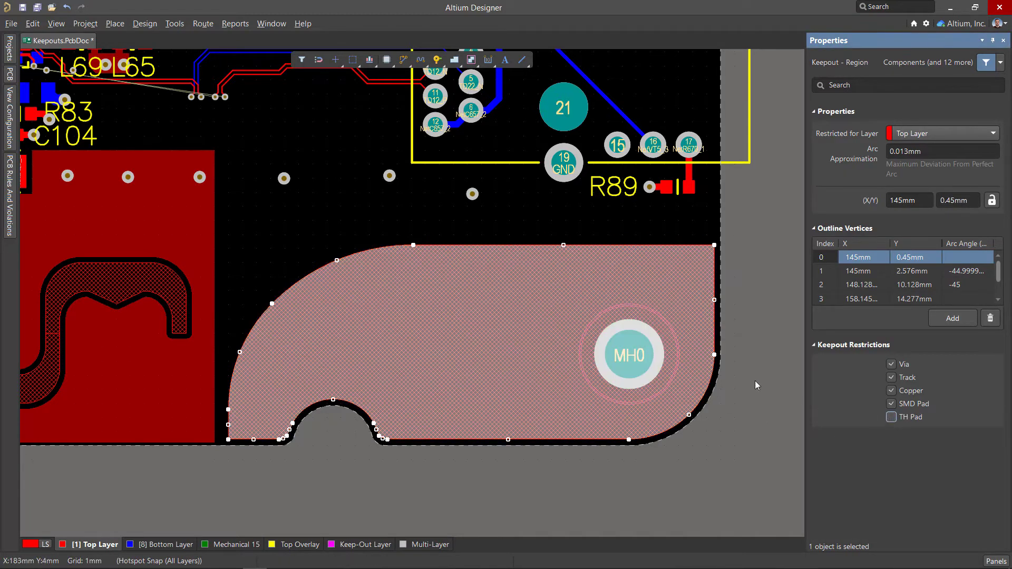
{"action": "left_click", "coordinate": [376, 219]}
- Extend the Top Layer polygon pour's edge at X 144 mm across the MH0 keepout to the board's right edge
{"action": "left_click", "coordinate": [216, 231]}
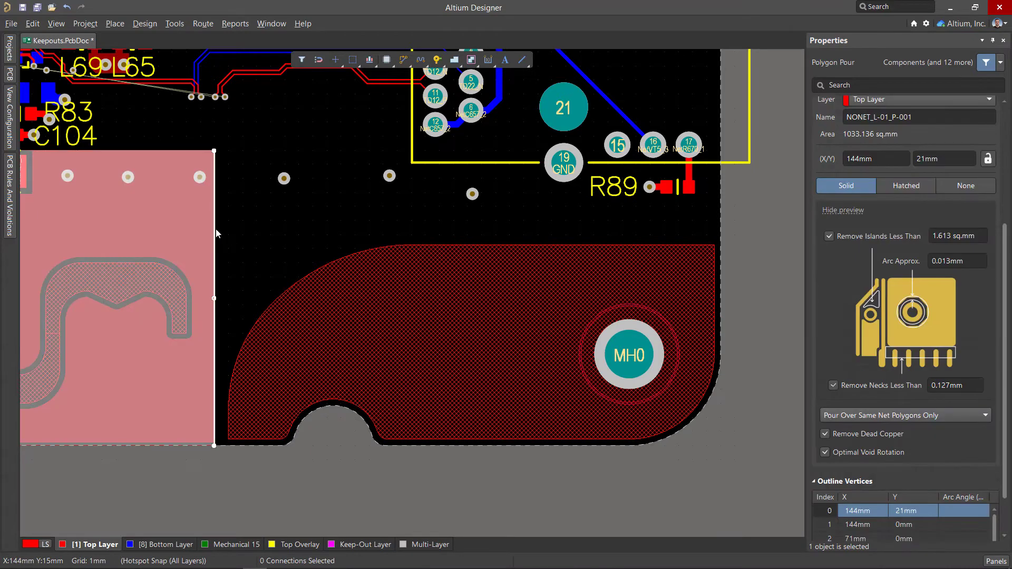
{"action": "left_click_drag", "start_coordinate": [216, 231], "coordinate": [724, 313]}
{"action": "left_click", "coordinate": [336, 127]}
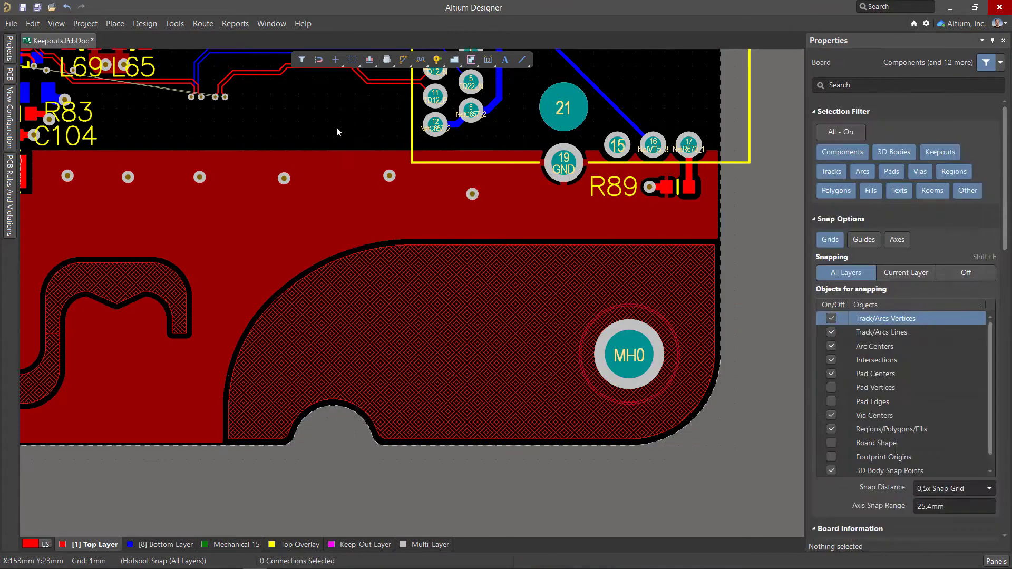
- Show only the Mechanical 15 layer and select the entire closed comb-shaped outline near the board's left edge
{"action": "scroll", "coordinate": [384, 274], "scroll_direction": "down", "scroll_amount": 2, "text": "ctrl"}
{"action": "scroll", "coordinate": [384, 279], "scroll_direction": "down", "scroll_amount": 1, "text": "ctrl"}
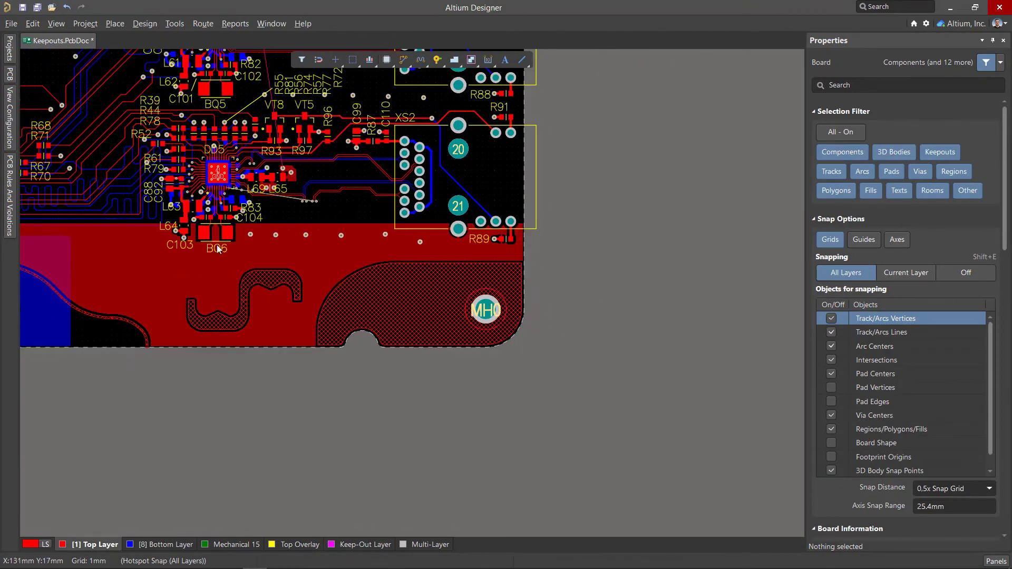
{"action": "right_click_drag", "start_coordinate": [154, 232], "coordinate": [659, 380]}
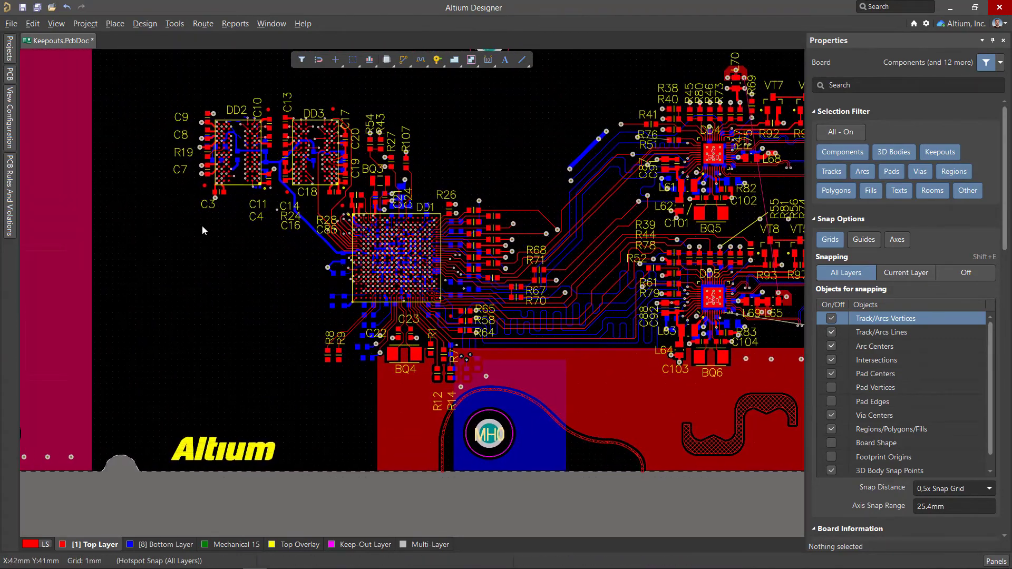
{"action": "right_click_drag", "start_coordinate": [150, 189], "coordinate": [391, 290]}
{"action": "left_click", "coordinate": [237, 545]}
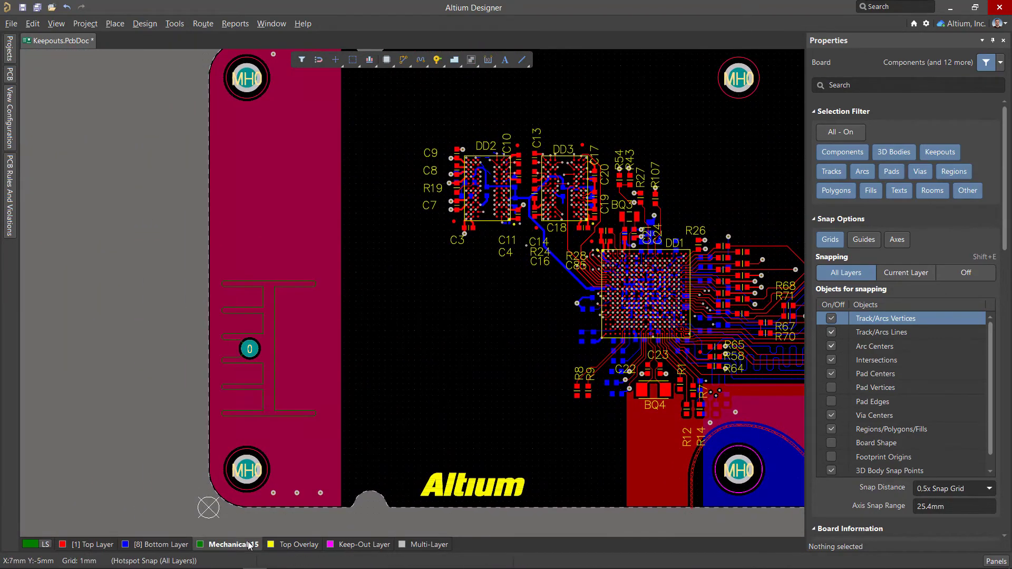
{"action": "scroll", "coordinate": [241, 416], "scroll_direction": "up", "scroll_amount": 1, "text": "ctrl"}
{"action": "scroll", "coordinate": [240, 410], "scroll_direction": "up", "scroll_amount": 1, "text": "ctrl"}
{"action": "key", "text": "shift+s"}
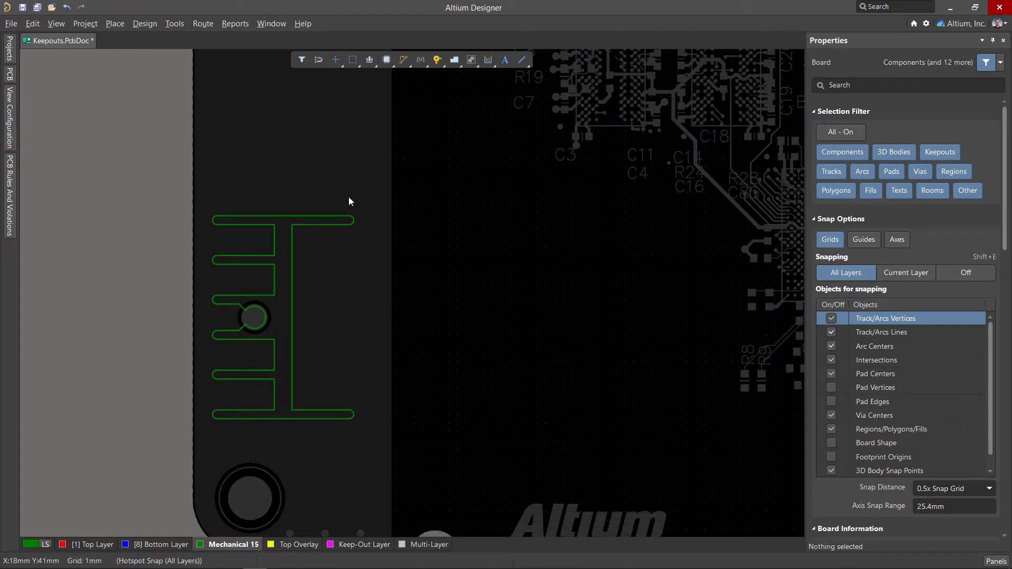
{"action": "left_click", "coordinate": [332, 227]}
{"action": "key", "text": "Tab"}
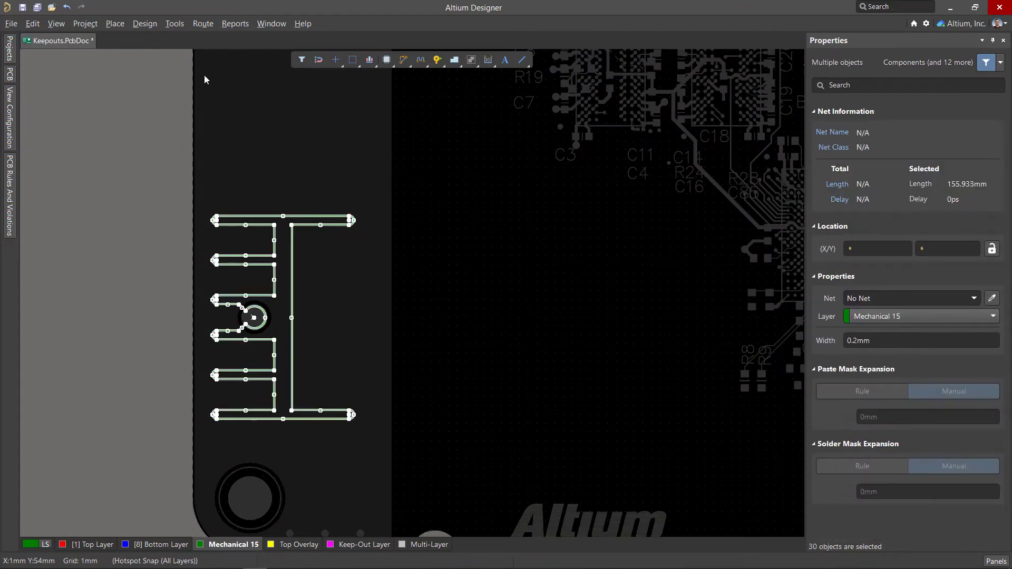
- Create a region from the selected Mechanical 15 outline primitives
{"action": "left_click", "coordinate": [174, 24]}
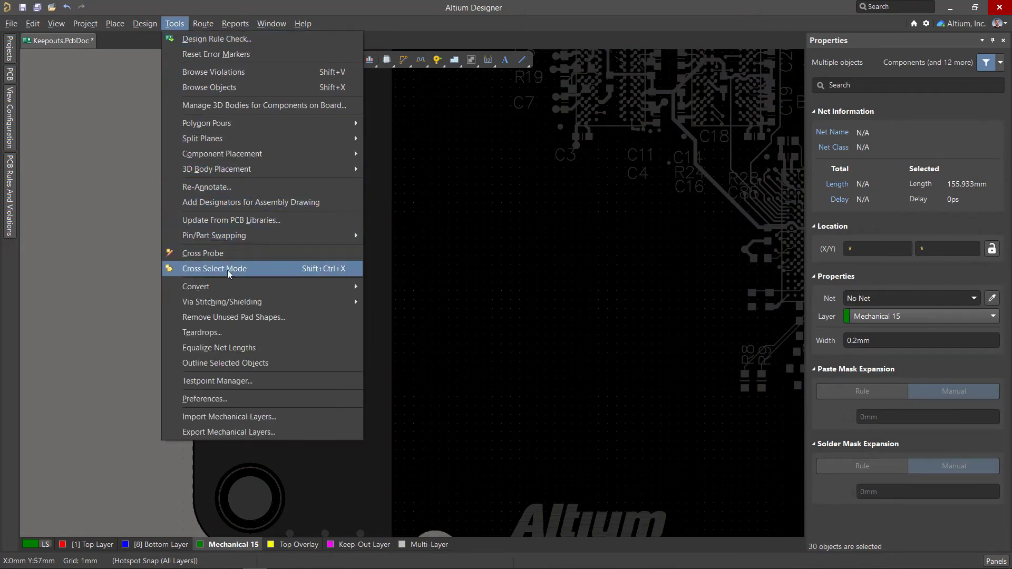
{"action": "mouse_move", "coordinate": [230, 291]}
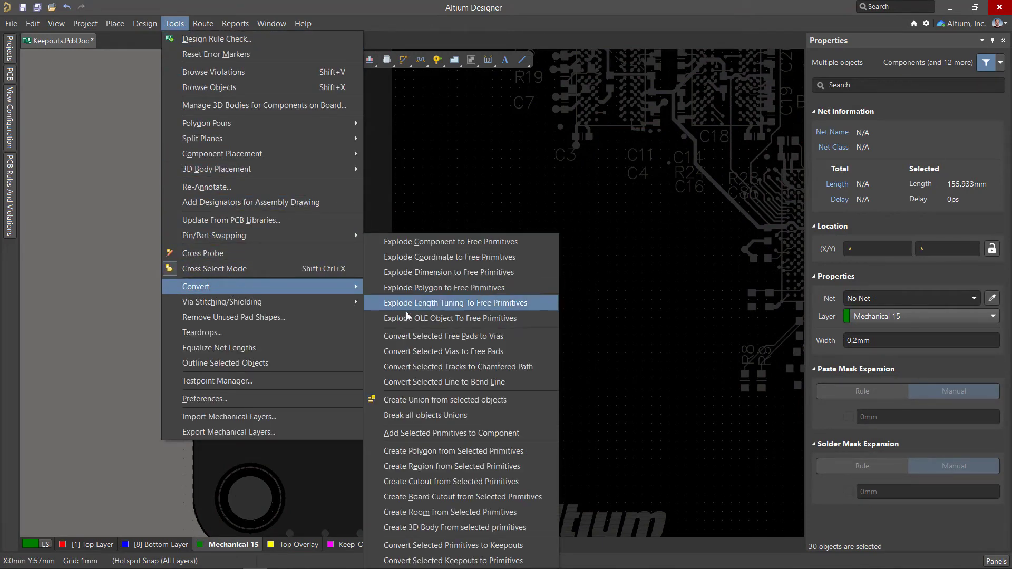
{"action": "left_click", "coordinate": [422, 467]}
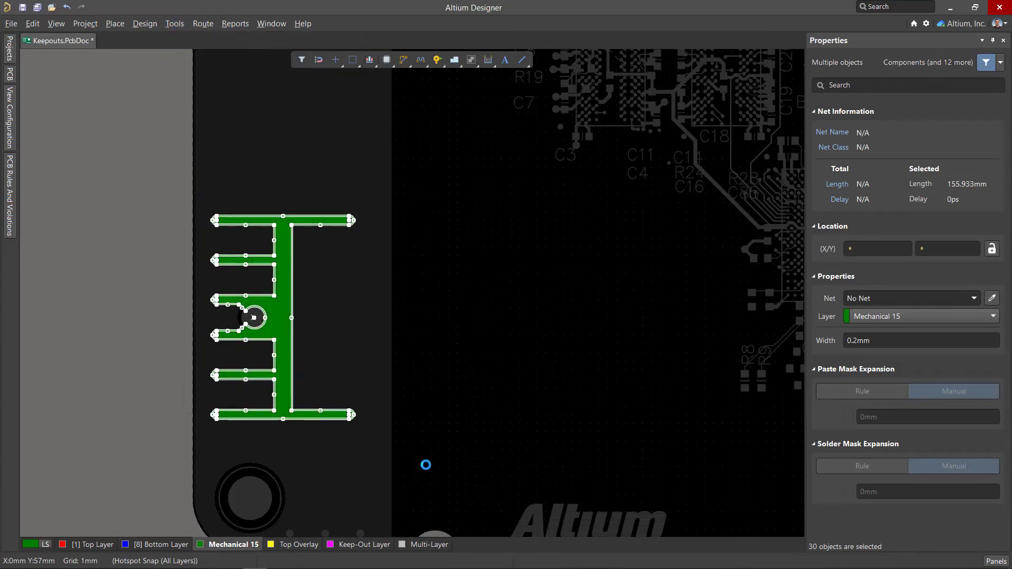
{"action": "left_click", "coordinate": [353, 381]}
{"action": "scroll", "coordinate": [327, 373], "scroll_direction": "up", "scroll_amount": 2, "text": "ctrl"}
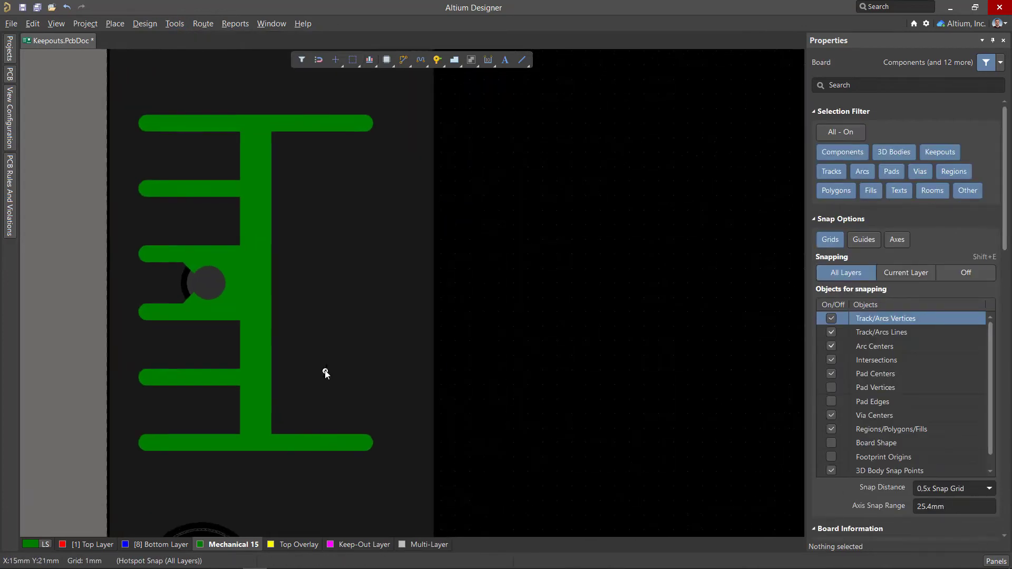
- Convert the comb-shaped Mechanical 15 region to a keepout and show it on the Keep-Out Layer
{"action": "left_click", "coordinate": [262, 284]}
{"action": "left_click", "coordinate": [175, 23]}
{"action": "mouse_move", "coordinate": [326, 289]}
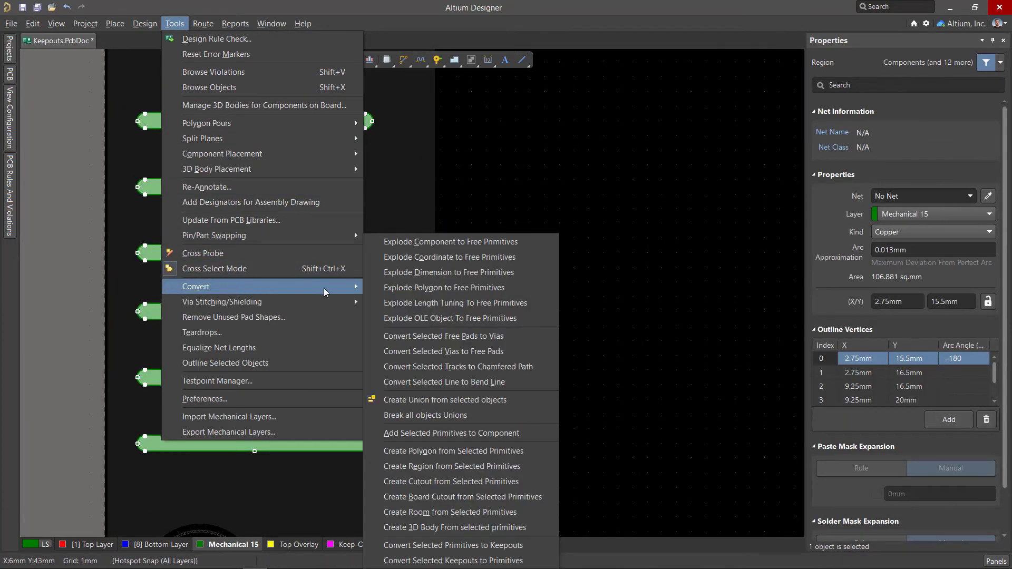
{"action": "left_click", "coordinate": [468, 549]}
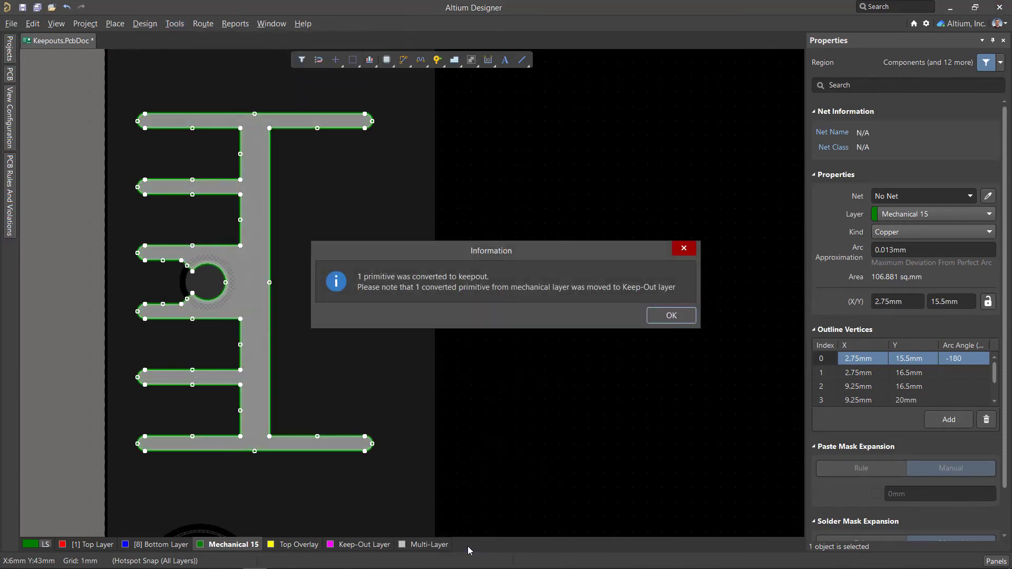
{"action": "left_click", "coordinate": [671, 315]}
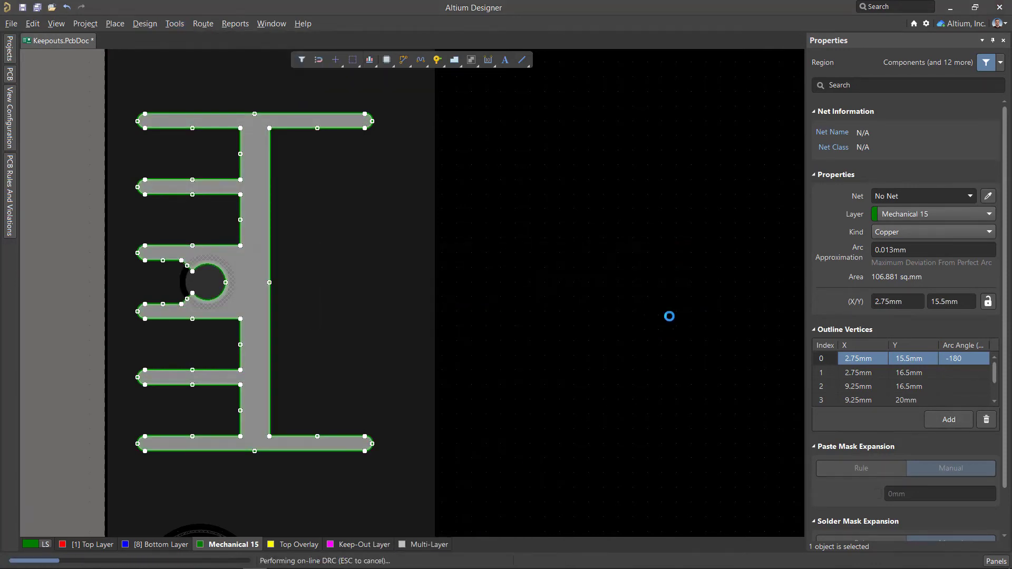
{"action": "left_click", "coordinate": [377, 543]}
{"action": "left_click", "coordinate": [464, 429]}
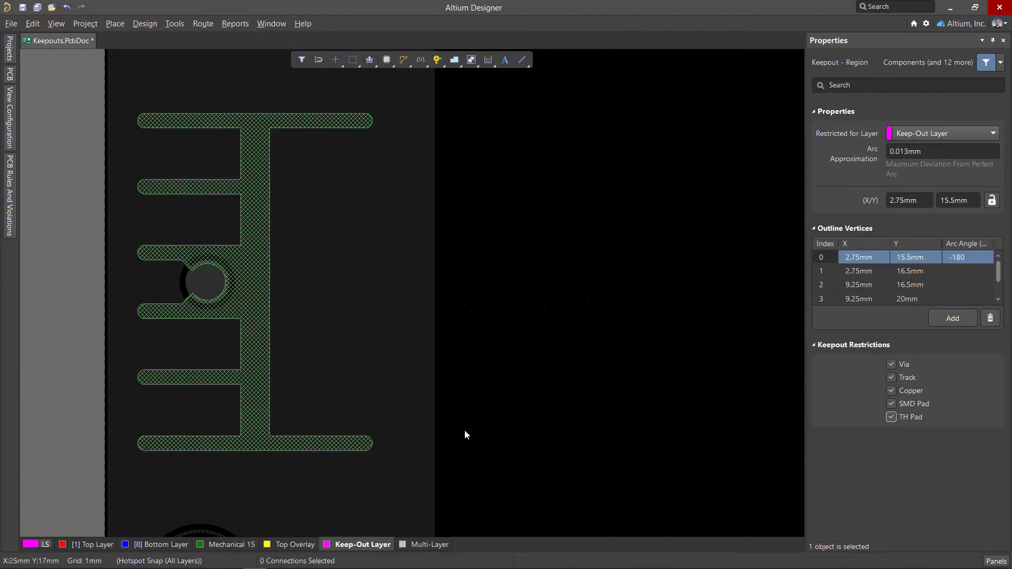
- Repour the Top Layer polygon around the comb-shaped keepout
{"action": "left_click", "coordinate": [93, 545]}
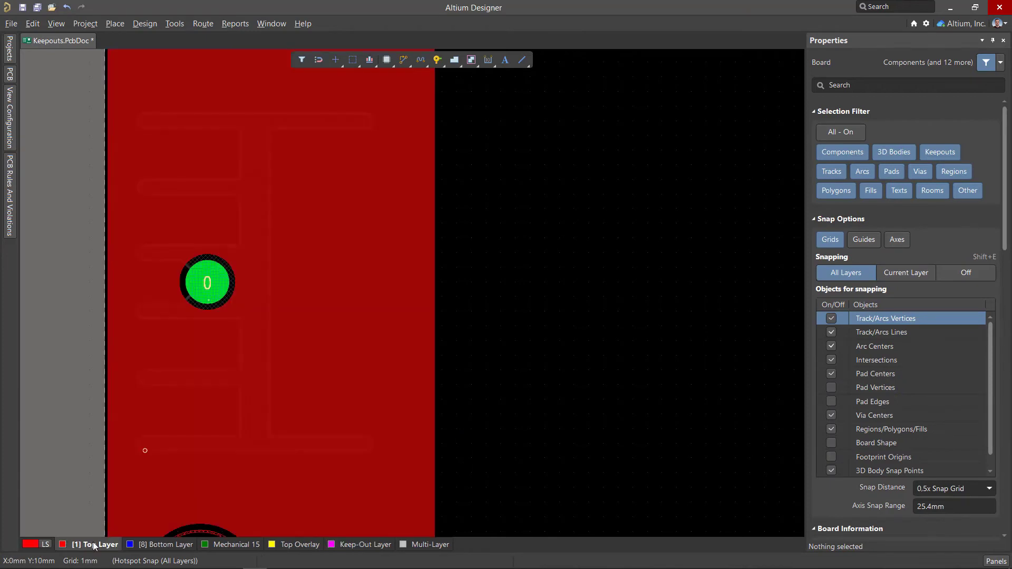
{"action": "left_click", "coordinate": [142, 450]}
{"action": "scroll", "coordinate": [842, 221], "scroll_direction": "up", "scroll_amount": 3}
{"action": "left_click", "coordinate": [832, 136]}
{"action": "left_click", "coordinate": [501, 255]}
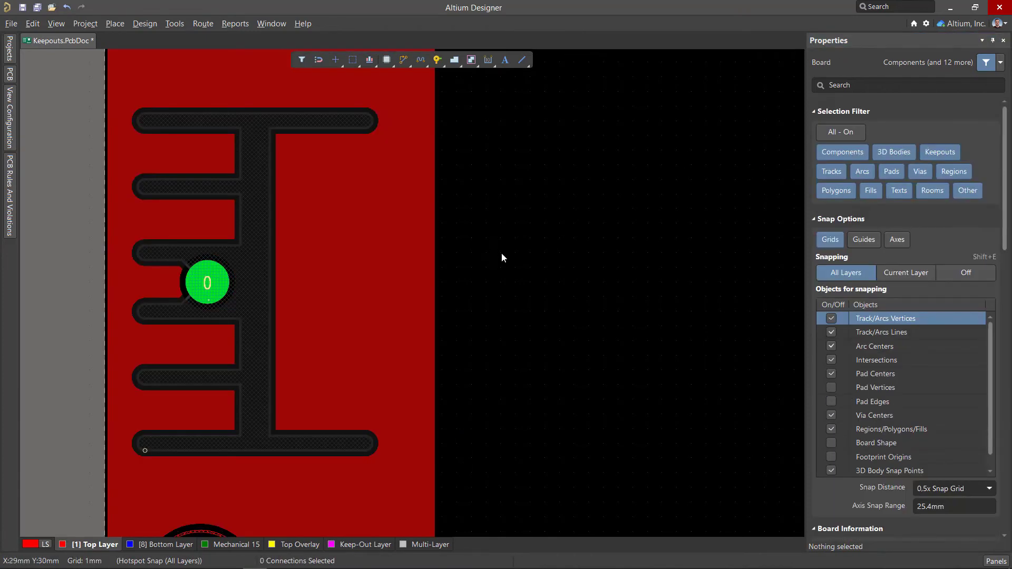
- Repour the Bottom Layer GND polygon around the comb-shaped keepout
{"action": "left_click", "coordinate": [164, 545]}
{"action": "left_click", "coordinate": [371, 372]}
{"action": "left_click", "coordinate": [832, 136]}
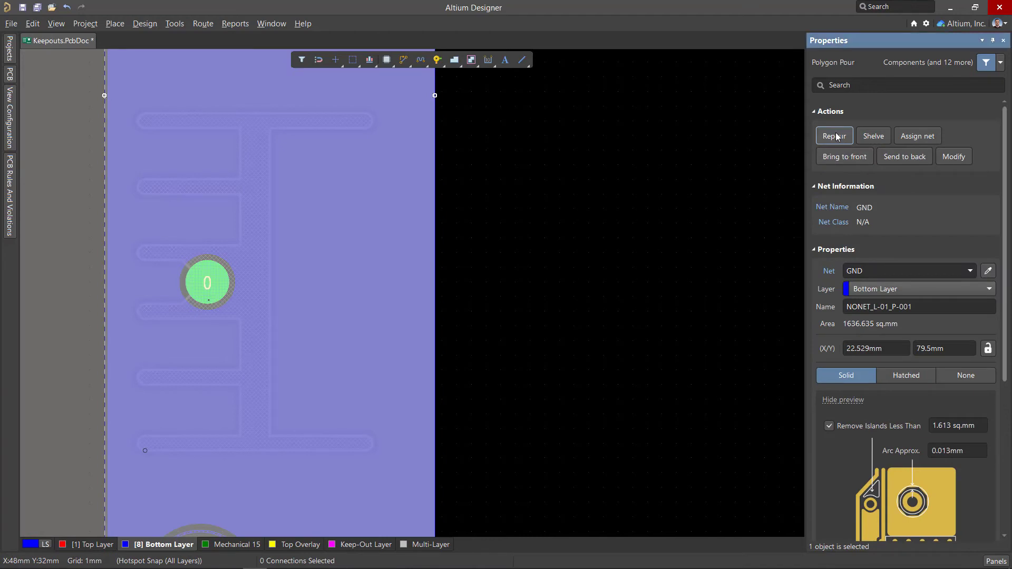
{"action": "left_click", "coordinate": [505, 290]}
- Change the comb-shaped keepout region's restricted layer to Top Layer
{"action": "left_click", "coordinate": [346, 549]}
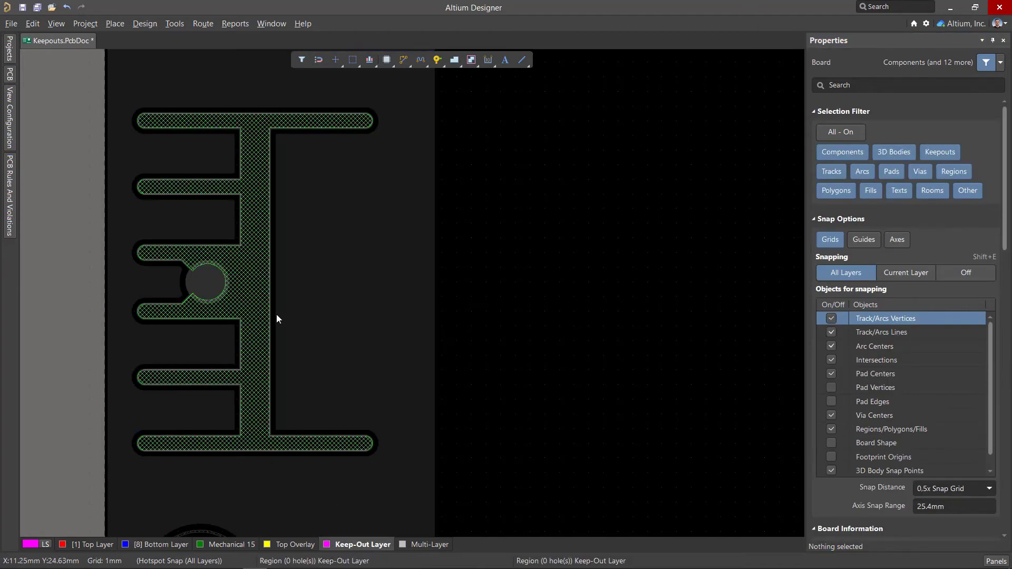
{"action": "left_click", "coordinate": [277, 314]}
{"action": "left_click", "coordinate": [940, 134]}
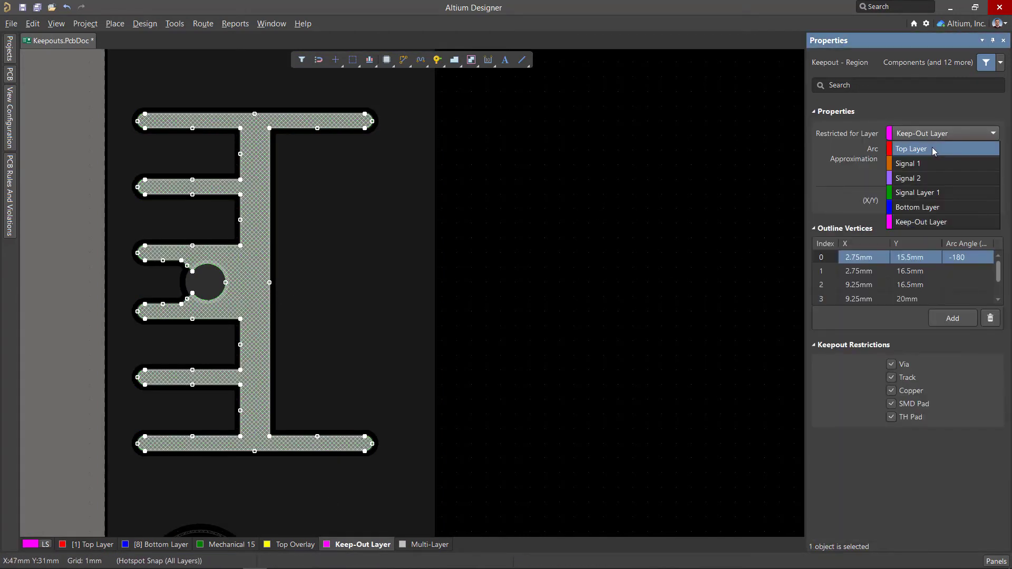
{"action": "left_click", "coordinate": [912, 141]}
{"action": "left_click", "coordinate": [571, 226]}
- Repour the Bottom Layer GND polygon to match the keepout's Top Layer restriction
{"action": "left_click", "coordinate": [159, 544]}
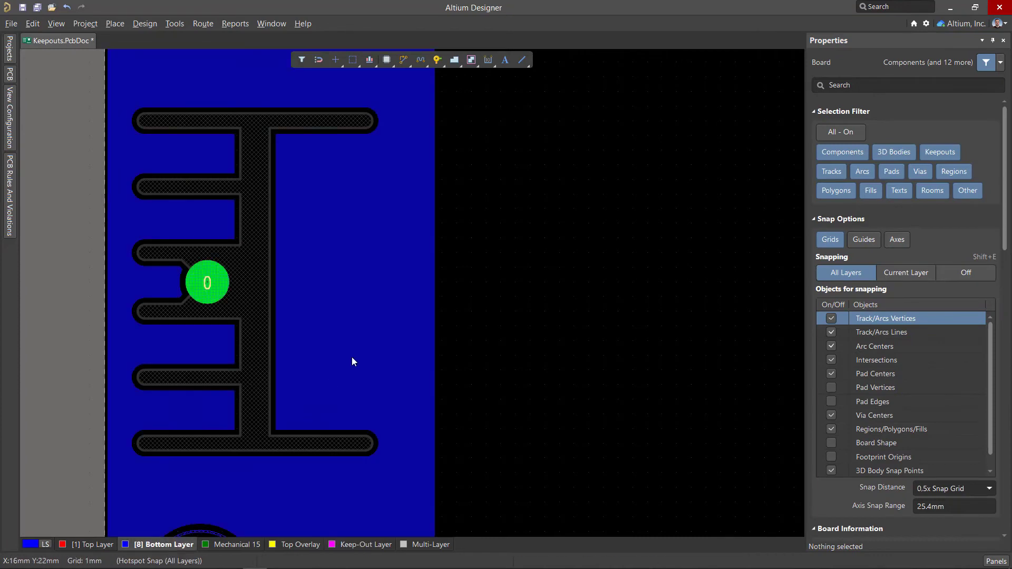
{"action": "left_click", "coordinate": [353, 357]}
{"action": "left_click", "coordinate": [834, 136]}
- Remove the TH Pad restriction from the comb-shaped keepout region on the Top Layer
{"action": "left_click", "coordinate": [89, 545]}
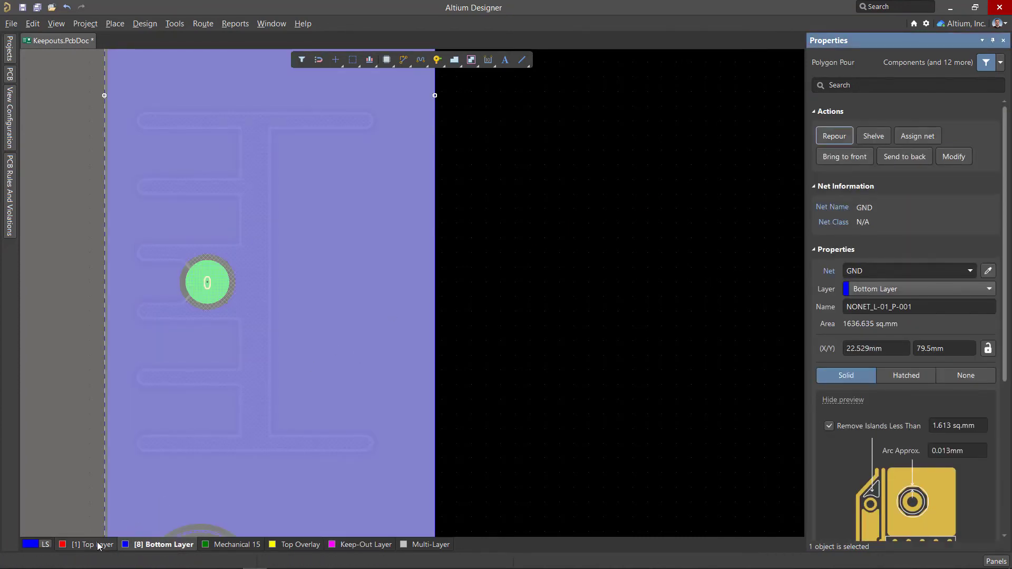
{"action": "left_click", "coordinate": [259, 298]}
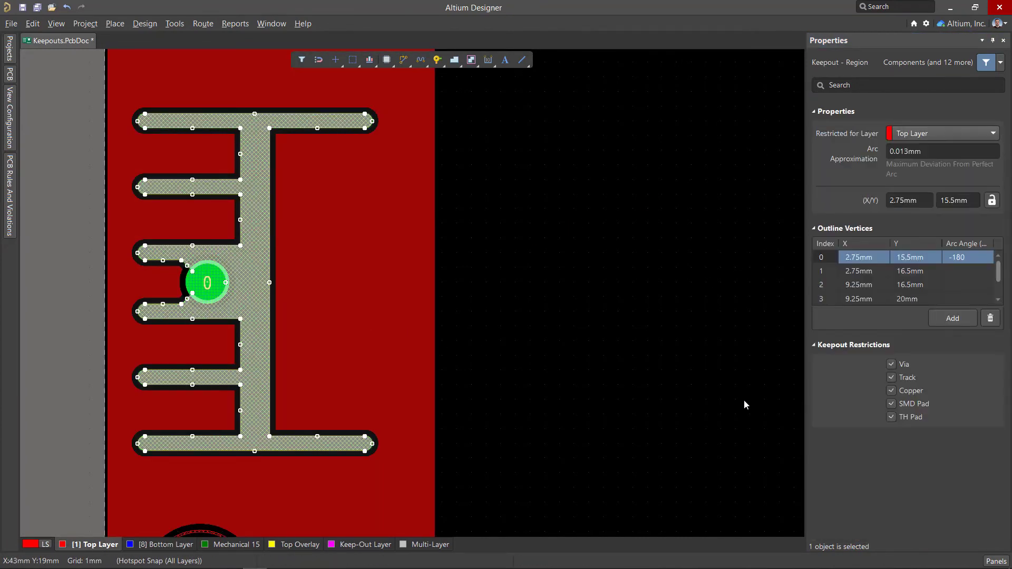
{"action": "left_click", "coordinate": [891, 418]}
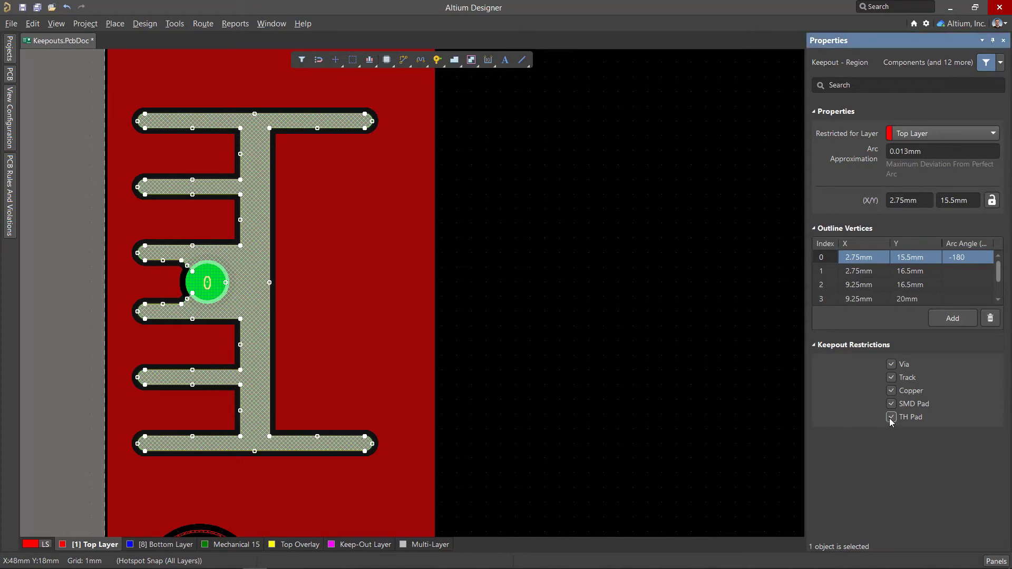
{"action": "left_click", "coordinate": [632, 325]}
- Place a square Top Layer solid keepout region about 8 mm wide in the empty area between the red pour and C9
{"action": "scroll", "coordinate": [633, 326], "scroll_direction": "down", "scroll_amount": 4, "text": "ctrl"}
{"action": "right_click_drag", "start_coordinate": [479, 158], "coordinate": [473, 314]}
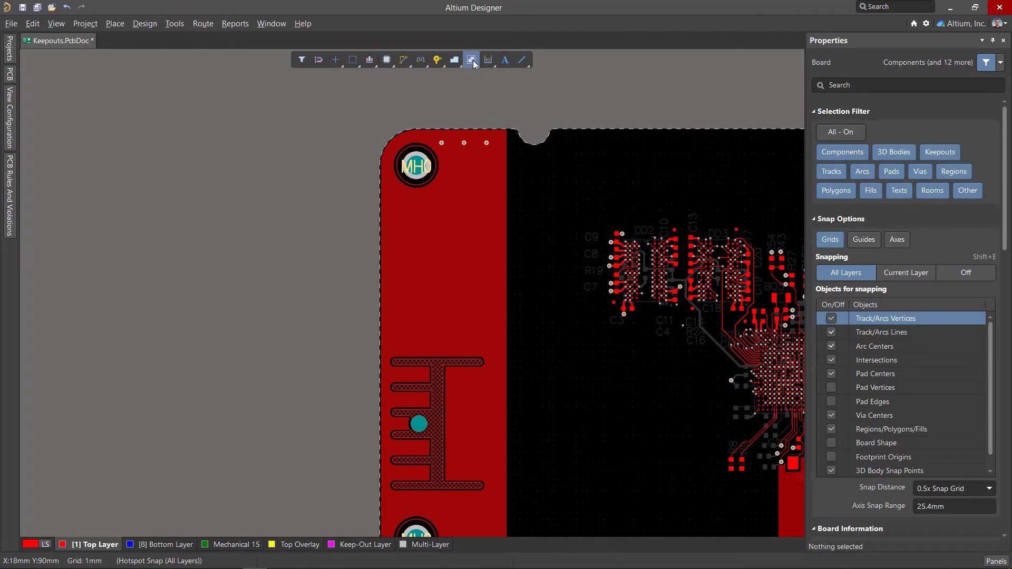
{"action": "left_click", "coordinate": [473, 60]}
{"action": "left_click", "coordinate": [496, 106]}
{"action": "scroll", "coordinate": [532, 251], "scroll_direction": "up", "scroll_amount": 1, "text": "ctrl"}
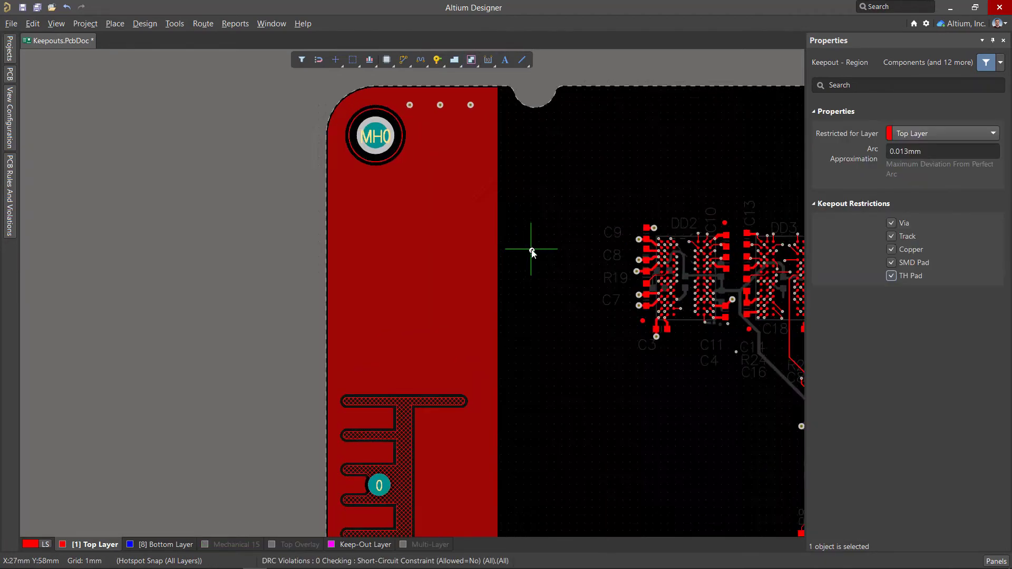
{"action": "scroll", "coordinate": [532, 252], "scroll_direction": "up", "scroll_amount": 1, "text": "ctrl"}
{"action": "left_click", "coordinate": [506, 101]}
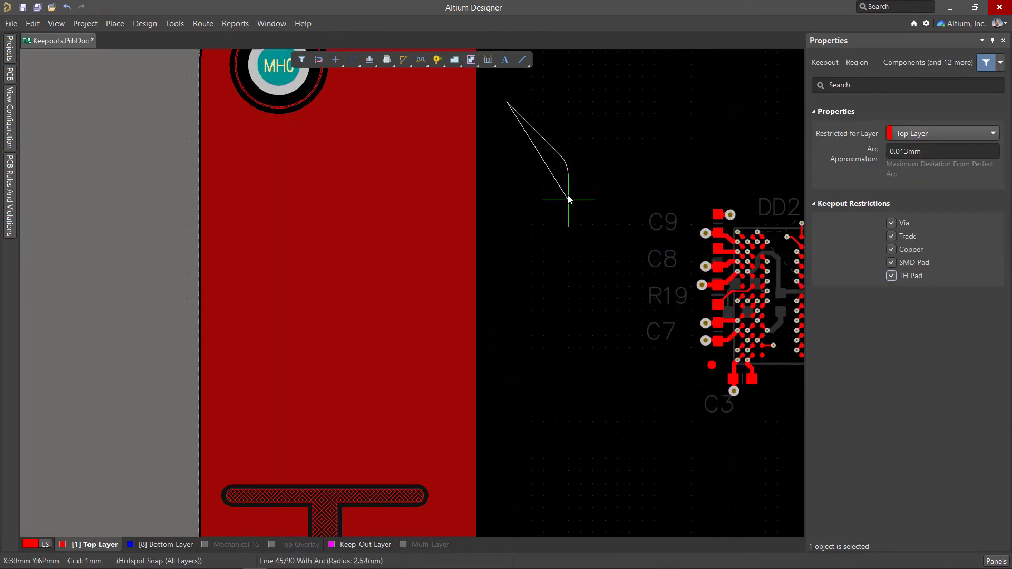
{"action": "key", "text": "shift+space"}
{"action": "left_click", "coordinate": [592, 200]}
{"action": "key", "text": "space"}
{"action": "left_click", "coordinate": [605, 102]}
{"action": "right_click", "coordinate": [607, 103]}
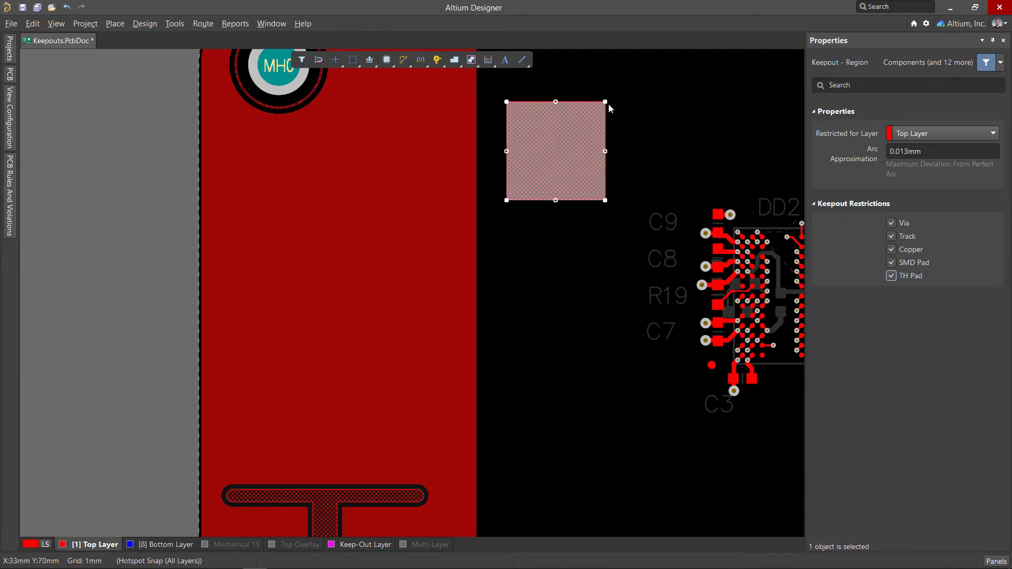
- Draw a Top Layer solid keepout region 2 mm wide and 5 mm long overlapping the square's upper edge, with its inner end rounded
{"action": "scroll", "coordinate": [543, 179], "scroll_direction": "up", "scroll_amount": 2}
{"action": "scroll", "coordinate": [546, 169], "scroll_direction": "up", "scroll_amount": 2, "text": "ctrl"}
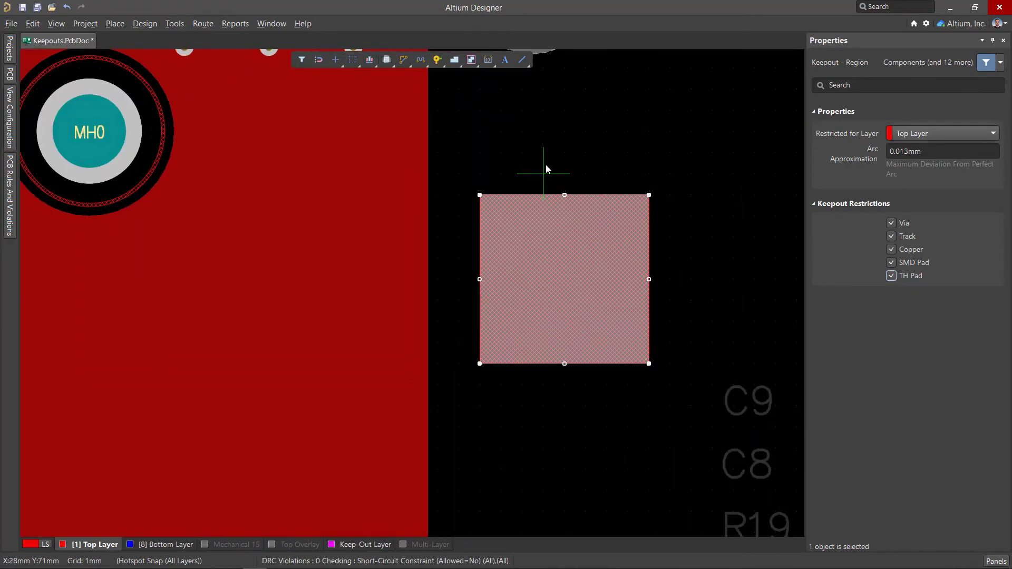
{"action": "left_click", "coordinate": [544, 131]}
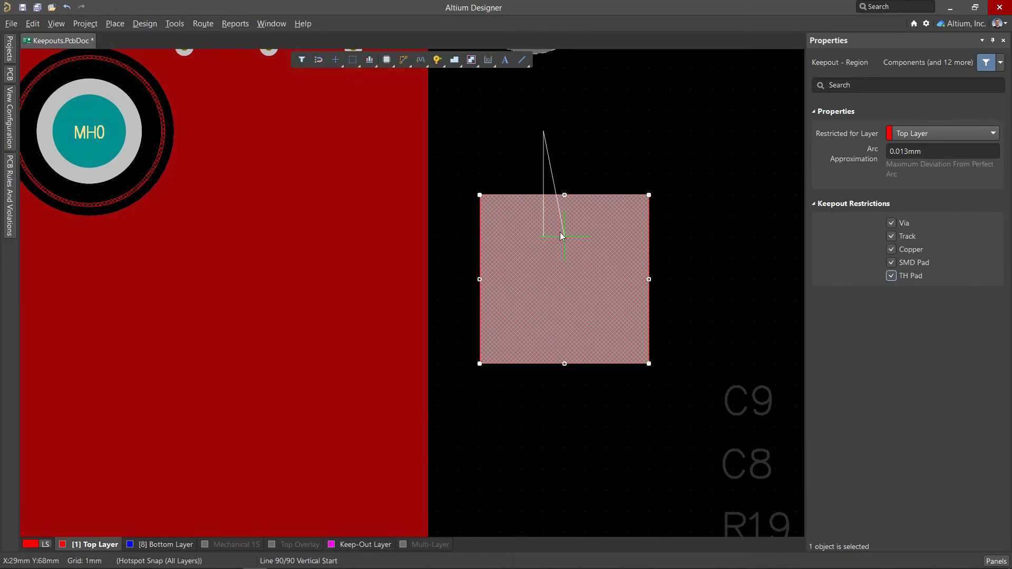
{"action": "left_click", "coordinate": [564, 237]}
{"action": "left_click", "coordinate": [586, 131]}
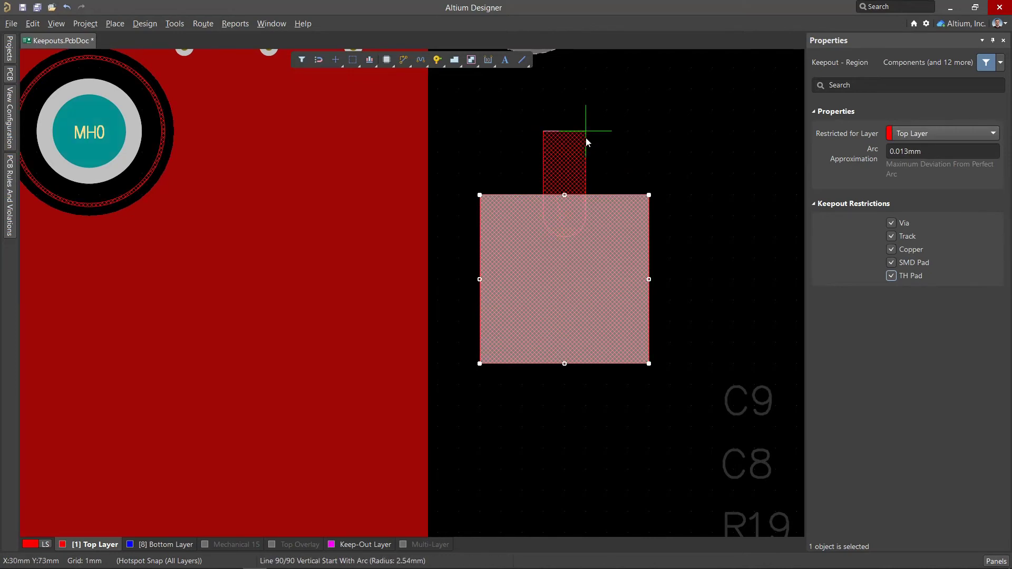
{"action": "right_click", "coordinate": [586, 141]}
- Copy the round-ended keepout about the square's centre and paste it rotated in 90-degree increments onto the other three sides
{"action": "key", "text": "ctrl+c"}
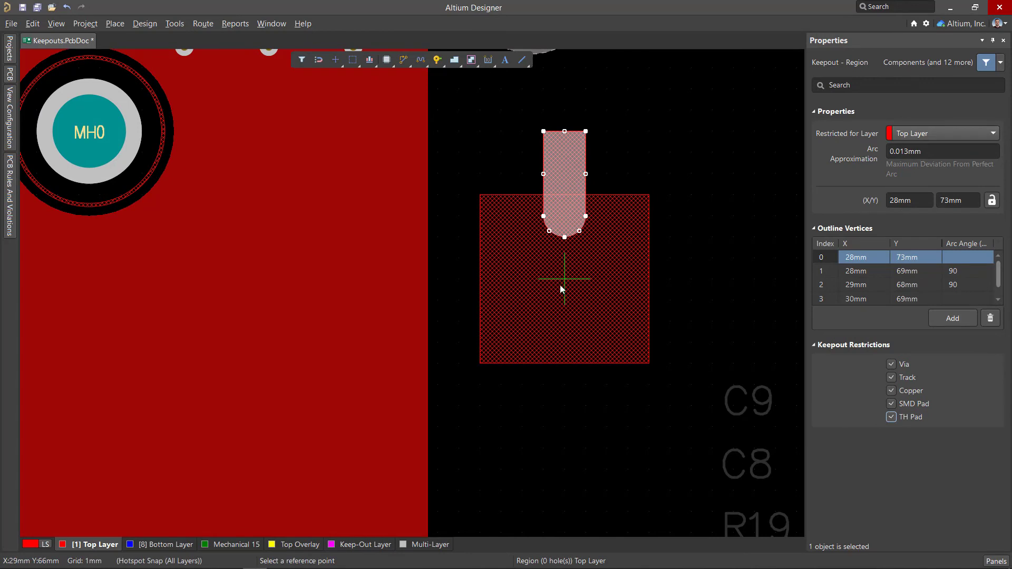
{"action": "left_click", "coordinate": [564, 280]}
{"action": "key", "text": "space"}
{"action": "left_click", "coordinate": [565, 279]}
{"action": "key", "text": "space"}
{"action": "left_click", "coordinate": [564, 279]}
{"action": "key", "text": "space"}
{"action": "left_click", "coordinate": [562, 276]}
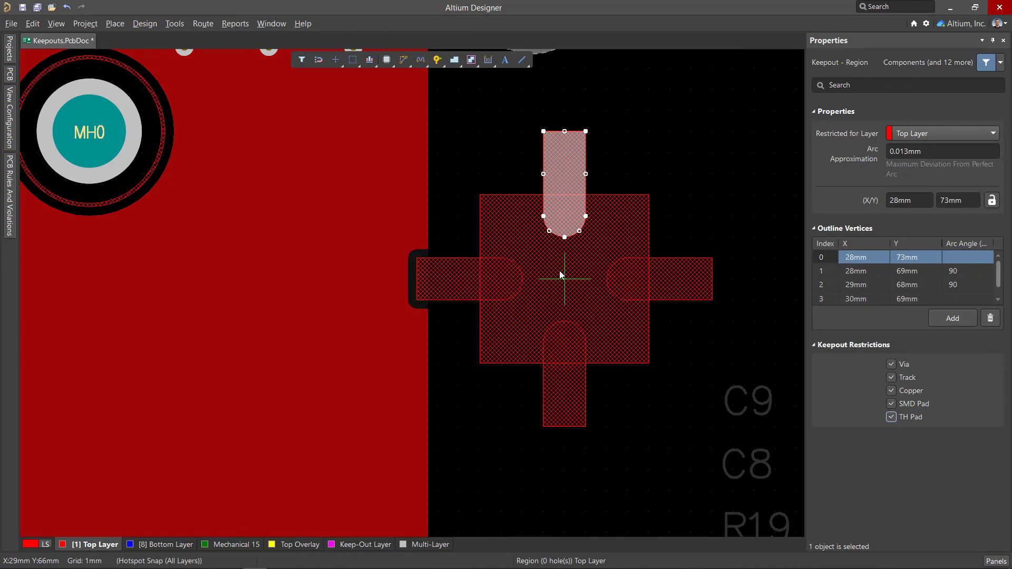
- Subtract the four round-ended keepout regions from the square region using Subtract Polygons From Selected
{"action": "left_click", "coordinate": [572, 265]}
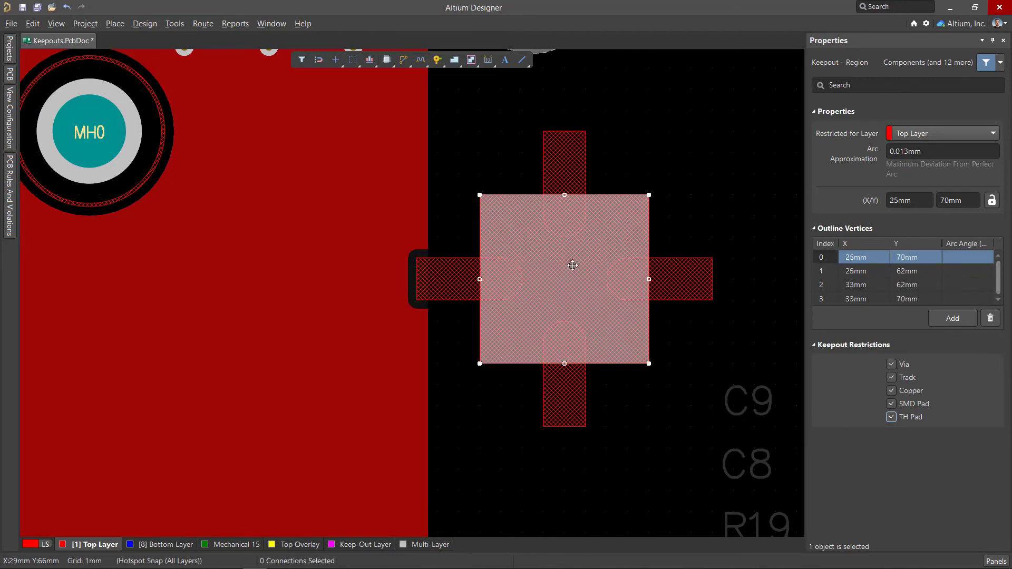
{"action": "right_click", "coordinate": [572, 265]}
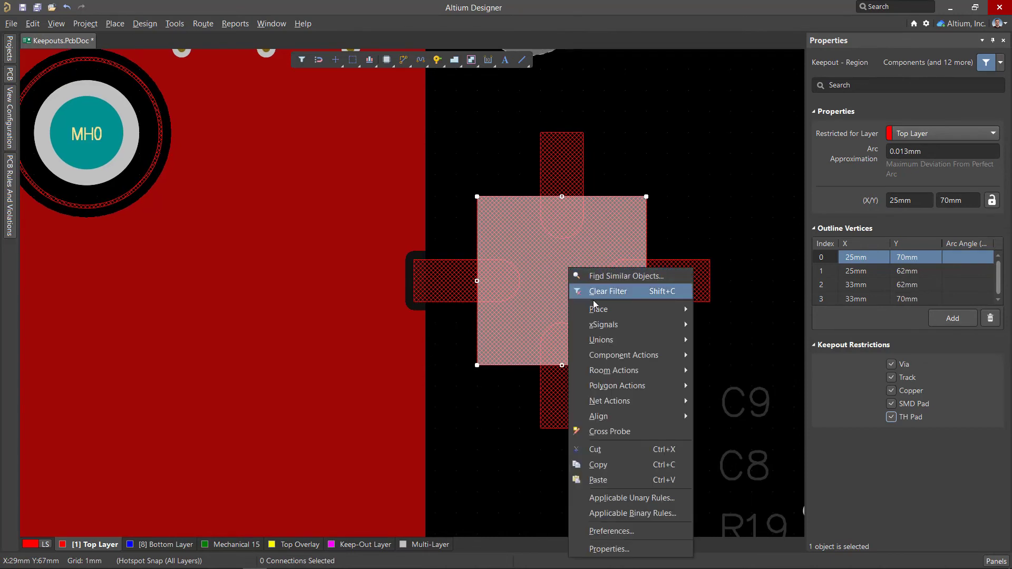
{"action": "mouse_move", "coordinate": [628, 391]}
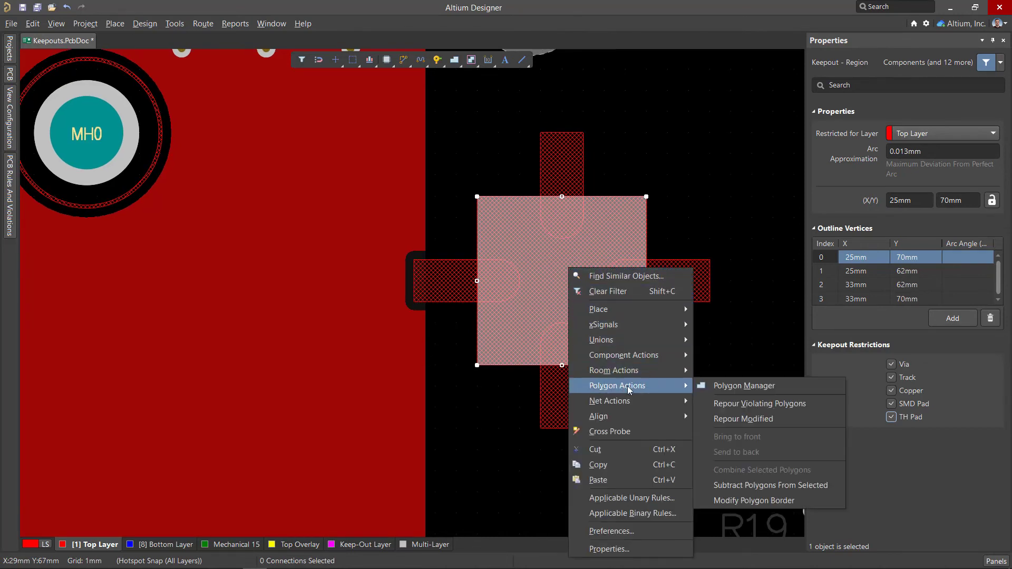
{"action": "left_click", "coordinate": [735, 485]}
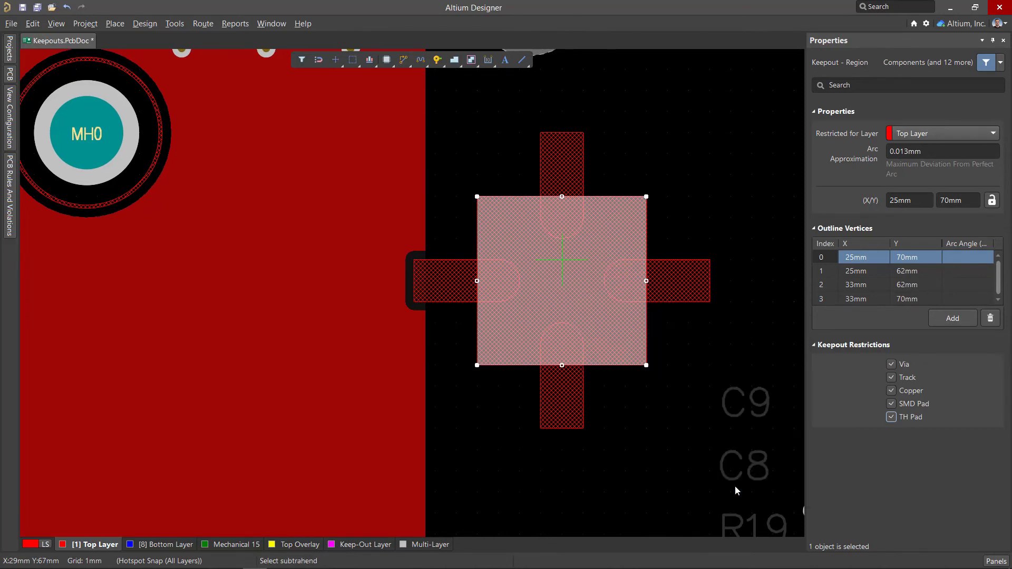
{"action": "left_click", "coordinate": [568, 162]}
{"action": "left_click", "coordinate": [668, 294]}
{"action": "left_click", "coordinate": [562, 400]}
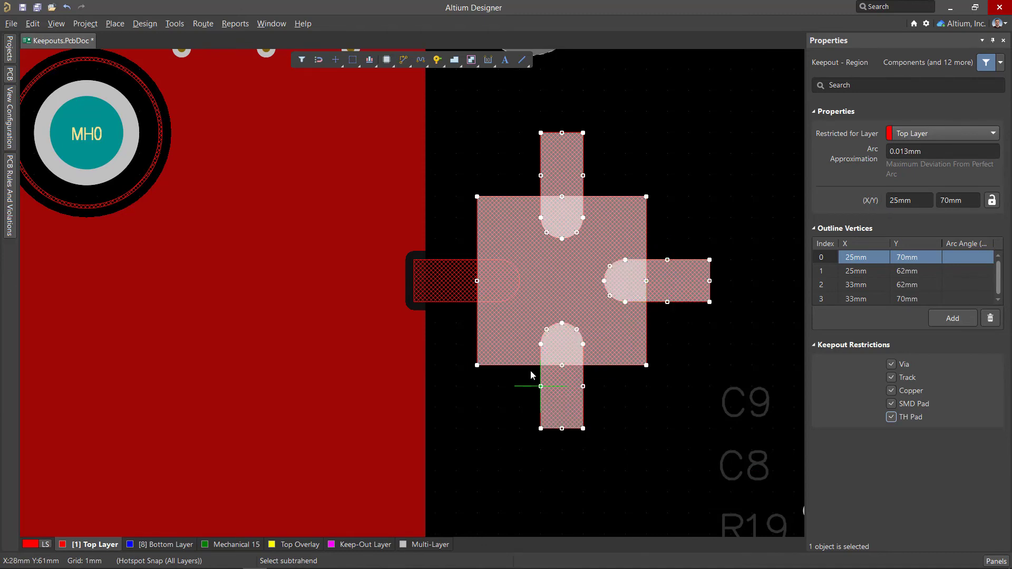
{"action": "left_click", "coordinate": [437, 286]}
{"action": "right_click", "coordinate": [450, 227]}
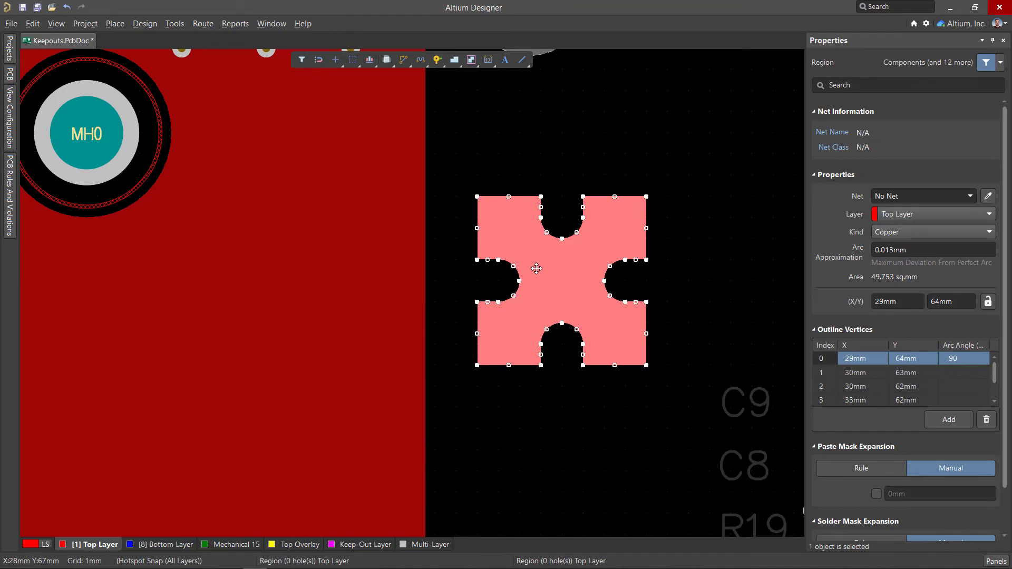
- Convert the notched square copper region to a keepout and move it into the red polygon pour below MH0
{"action": "left_click", "coordinate": [175, 24]}
{"action": "mouse_move", "coordinate": [223, 284]}
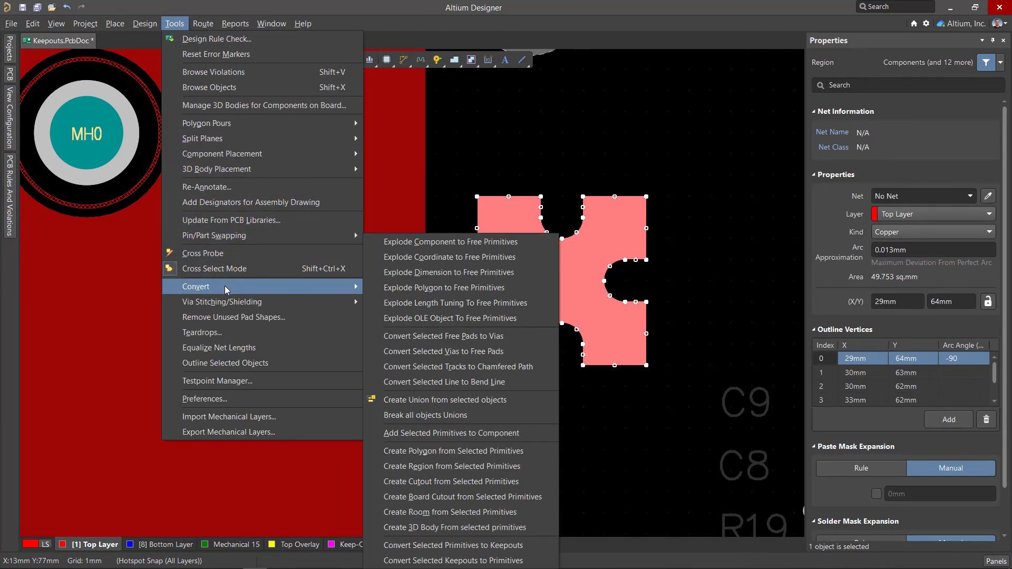
{"action": "left_click", "coordinate": [426, 545]}
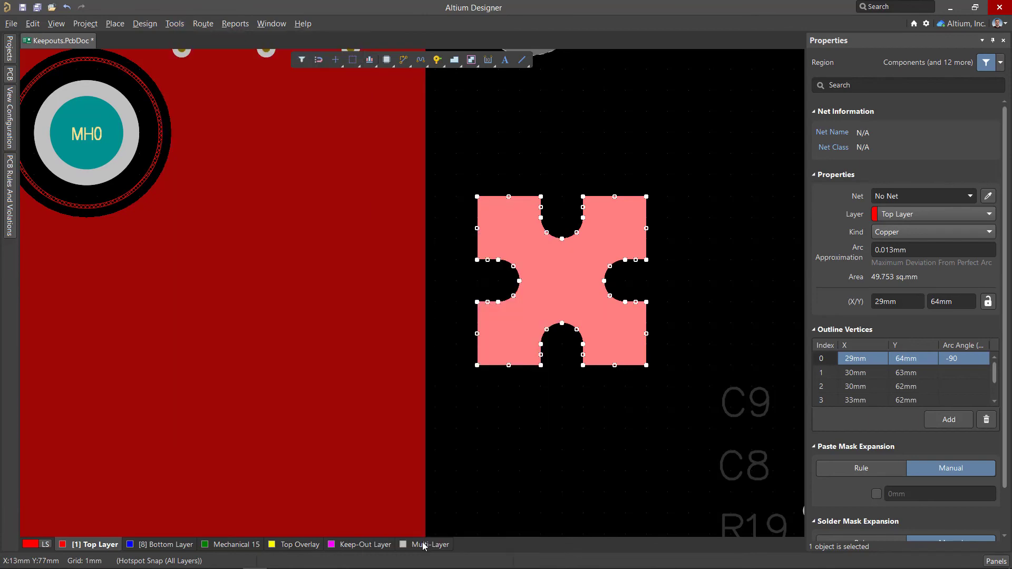
{"action": "left_click", "coordinate": [578, 316]}
{"action": "left_click", "coordinate": [694, 294]}
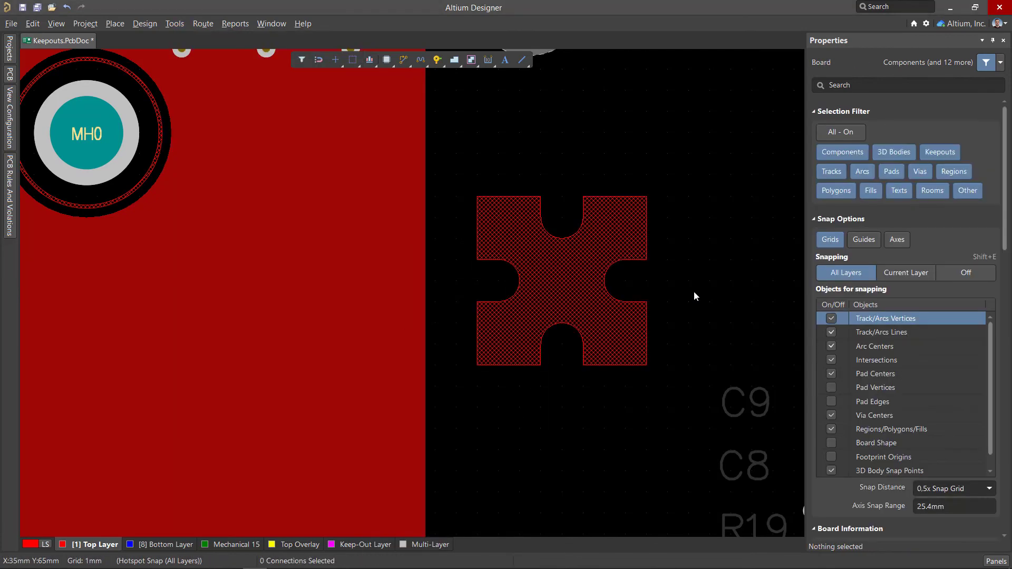
{"action": "left_click_drag", "start_coordinate": [558, 322], "coordinate": [267, 394]}
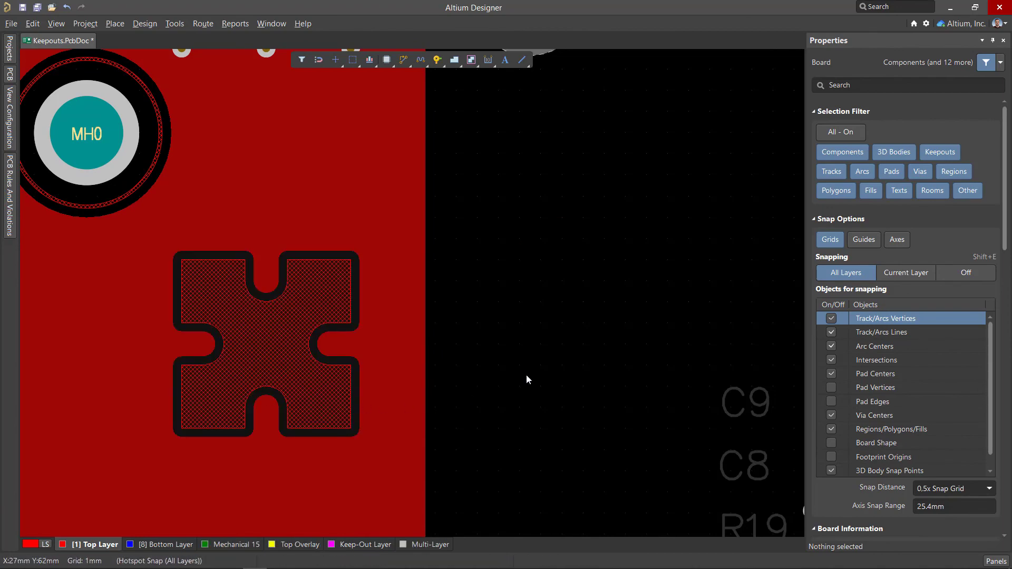
- Switch the board to 3D view and examine the notched and comb-shaped keepouts in the copper pour
{"action": "key", "text": "3"}
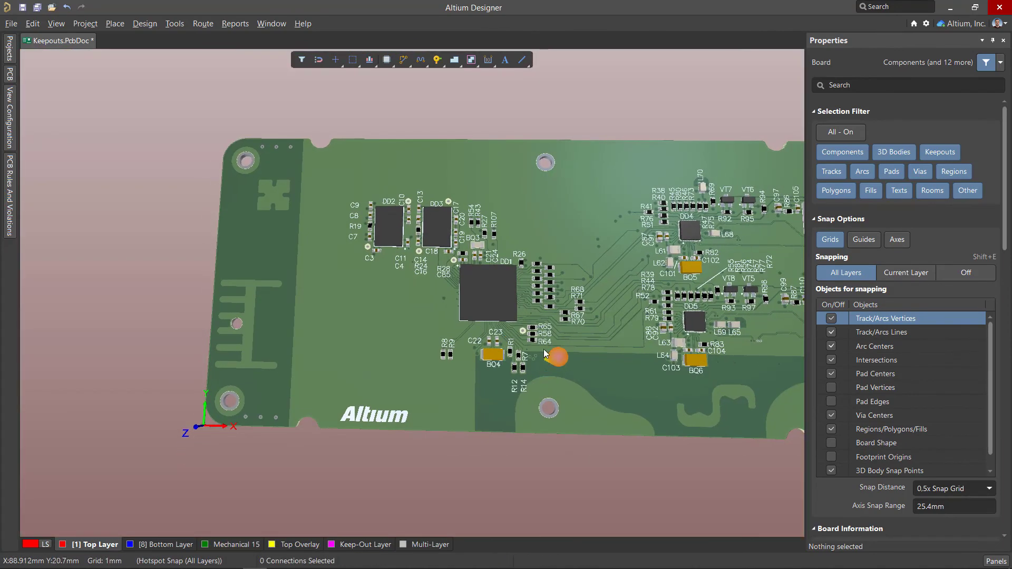
{"action": "scroll", "coordinate": [319, 248], "scroll_direction": "up", "scroll_amount": 5, "text": "ctrl"}
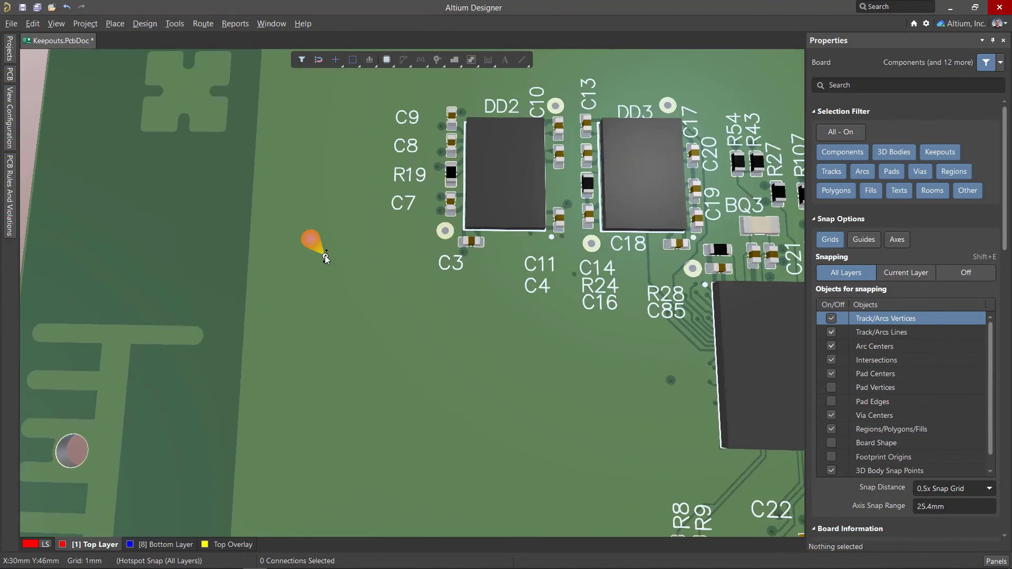
{"action": "scroll", "coordinate": [325, 257], "scroll_direction": "down", "scroll_amount": 2, "text": "ctrl"}
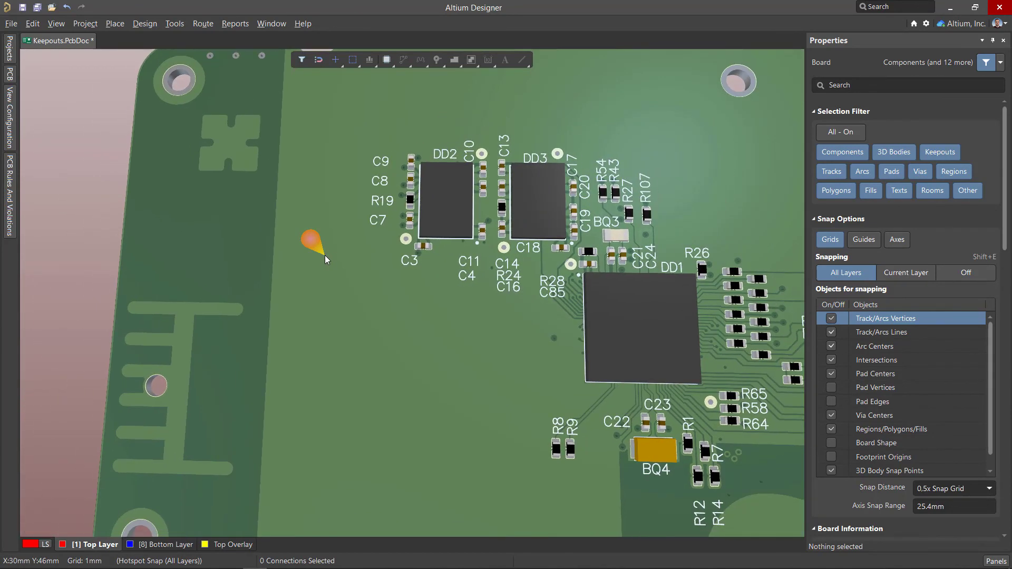